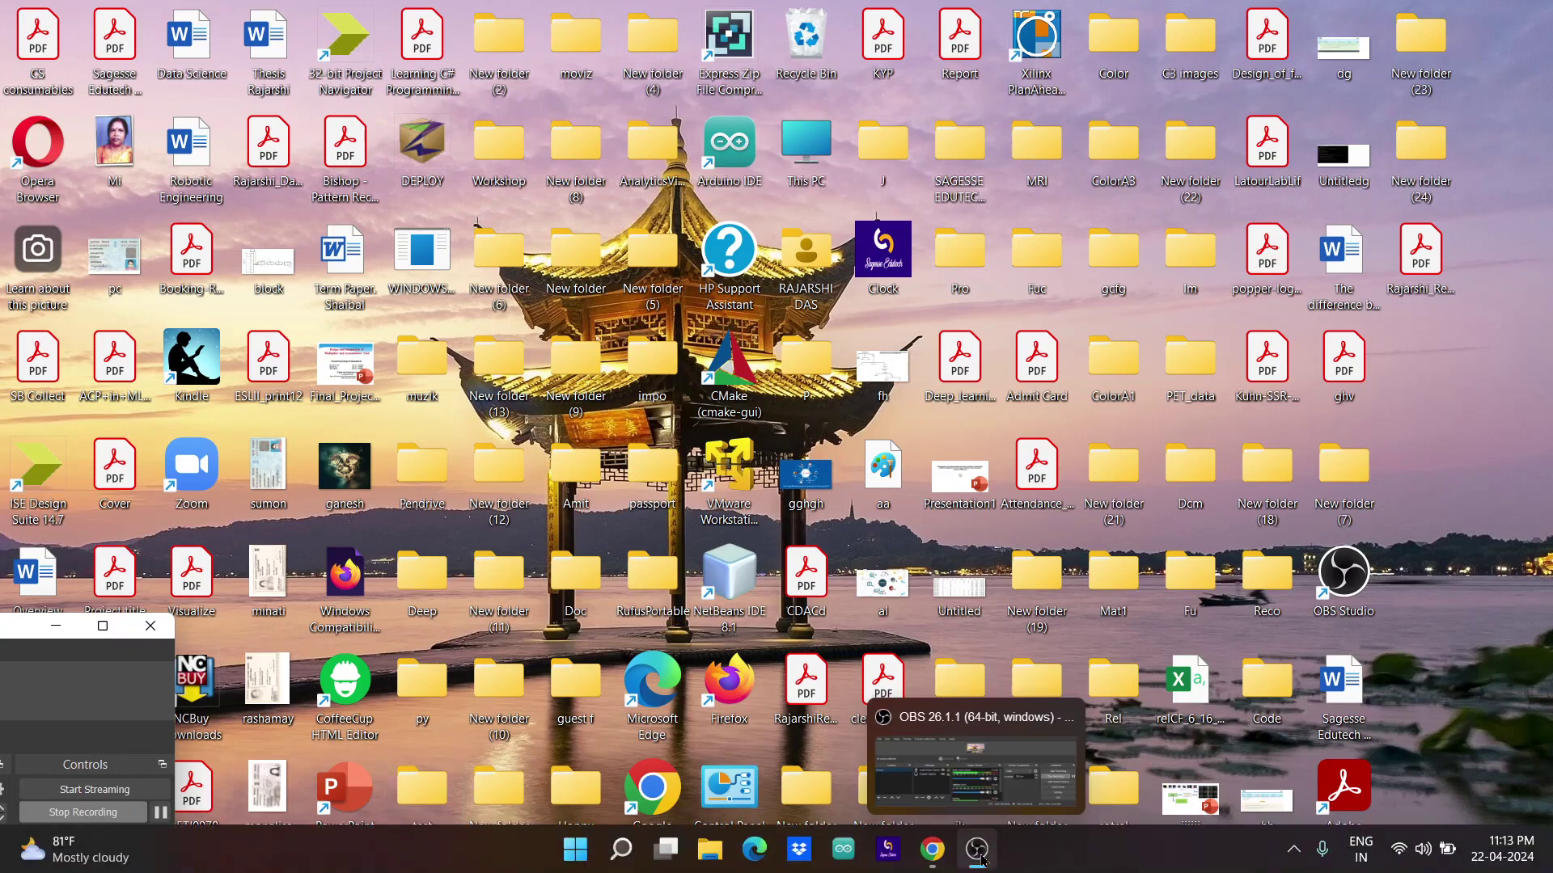
Step: Restore the Chrome window showing the Instagram home feed from the taskbar
click(934, 849)
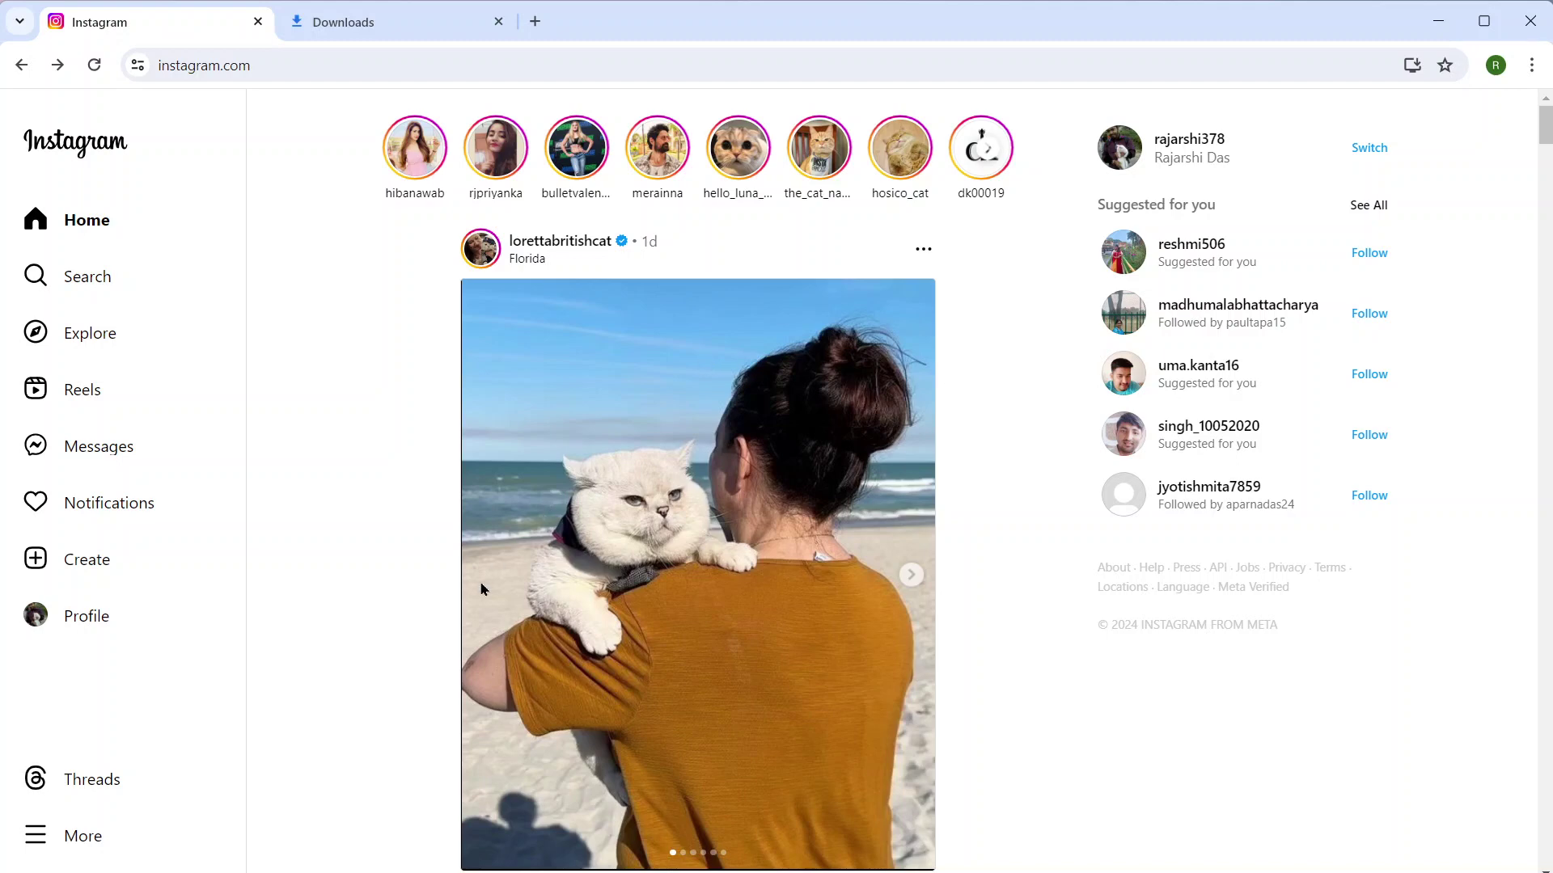
scroll(481, 589, down, 3)
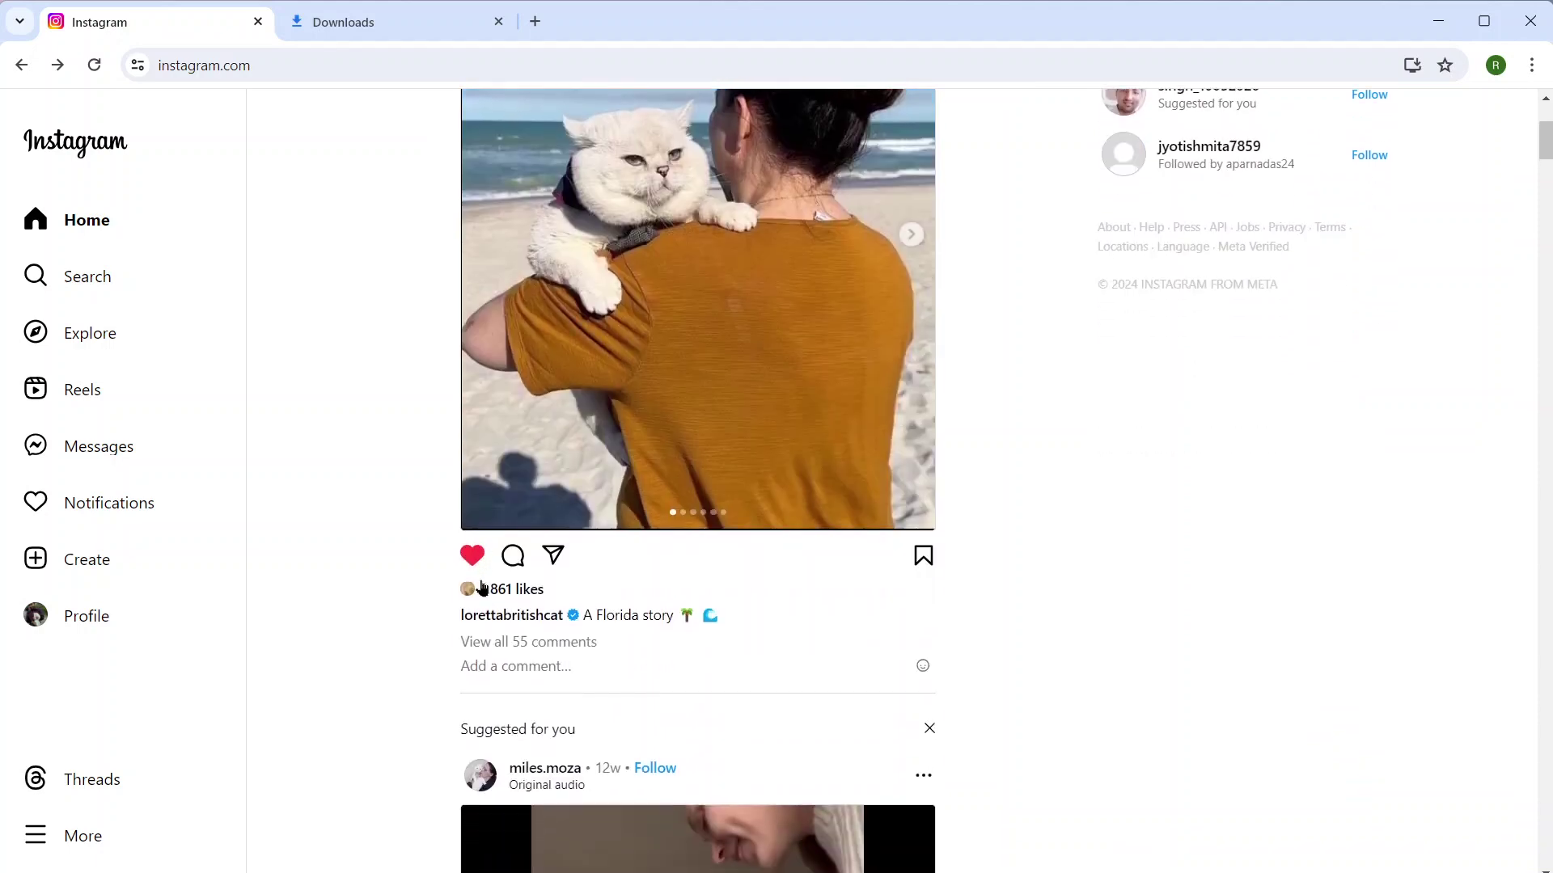
scroll(481, 590, down, 2)
scroll(481, 589, down, 2)
scroll(481, 582, down, 1)
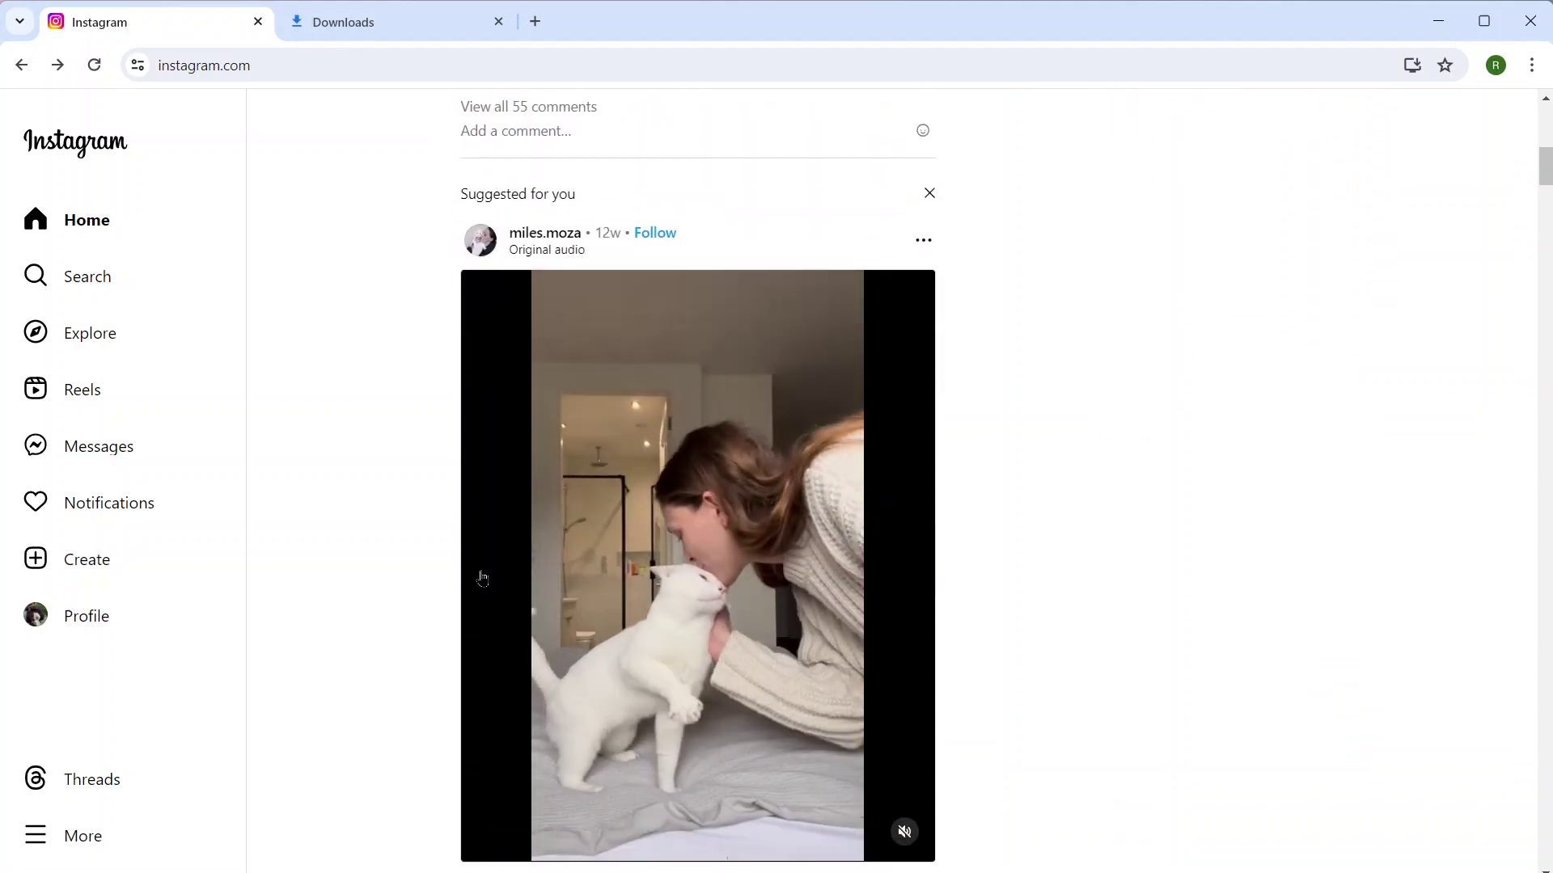
scroll(481, 579, down, 2)
scroll(480, 579, down, 1)
scroll(481, 579, down, 2)
scroll(481, 579, down, 1)
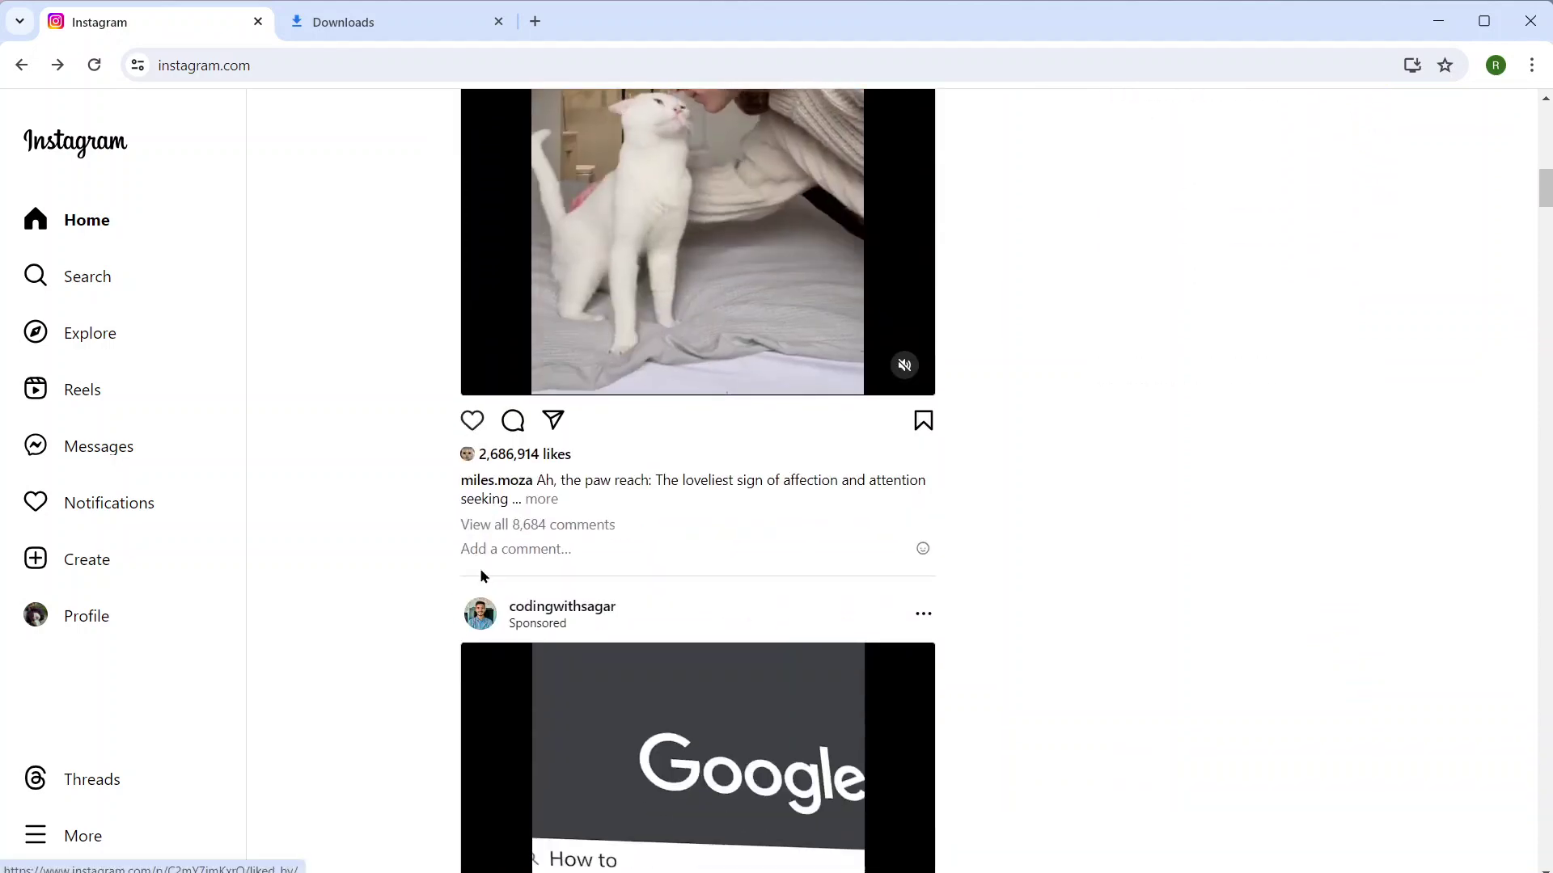
scroll(480, 578, down, 2)
scroll(481, 579, down, 1)
scroll(481, 579, down, 2)
scroll(481, 579, down, 2)
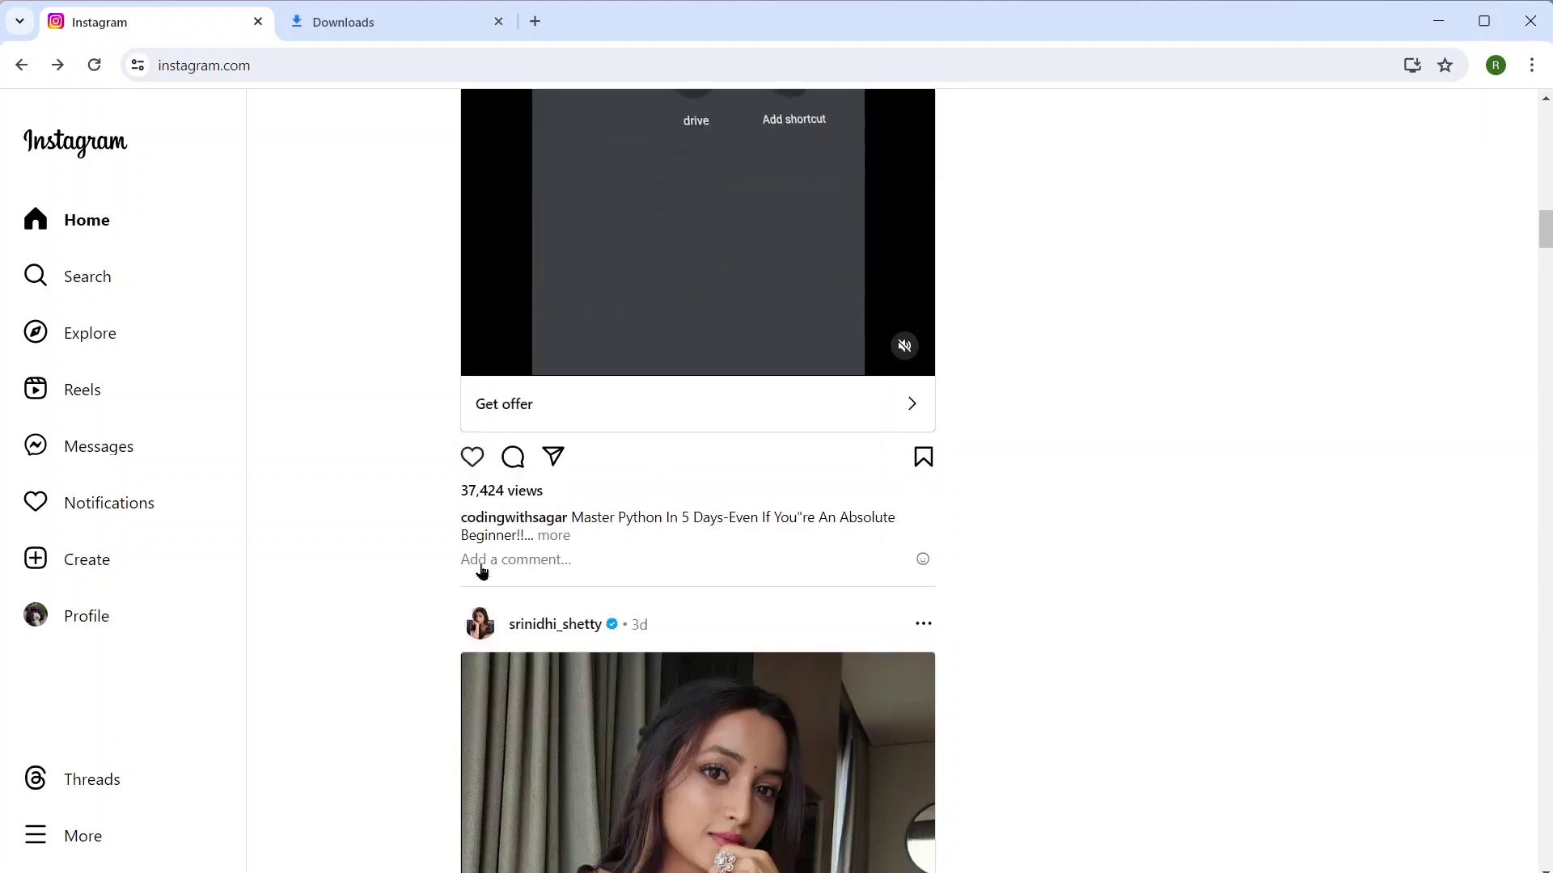
scroll(481, 568, down, 2)
scroll(481, 569, down, 1)
scroll(480, 565, down, 1)
scroll(481, 565, down, 1)
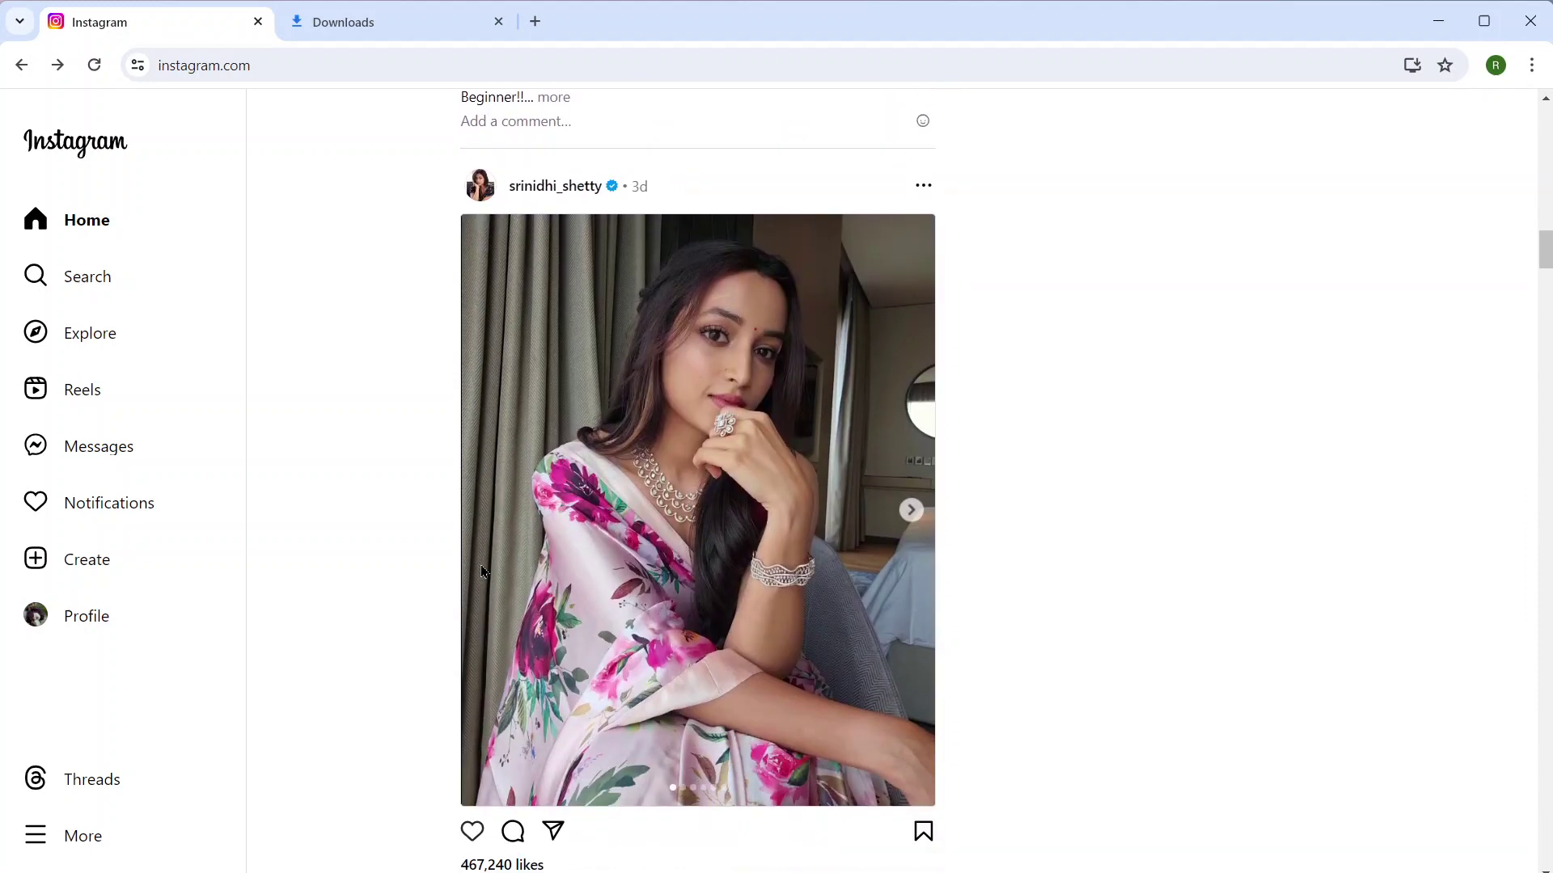
scroll(480, 570, down, 2)
scroll(480, 570, down, 1)
scroll(481, 571, down, 1)
scroll(481, 570, down, 1)
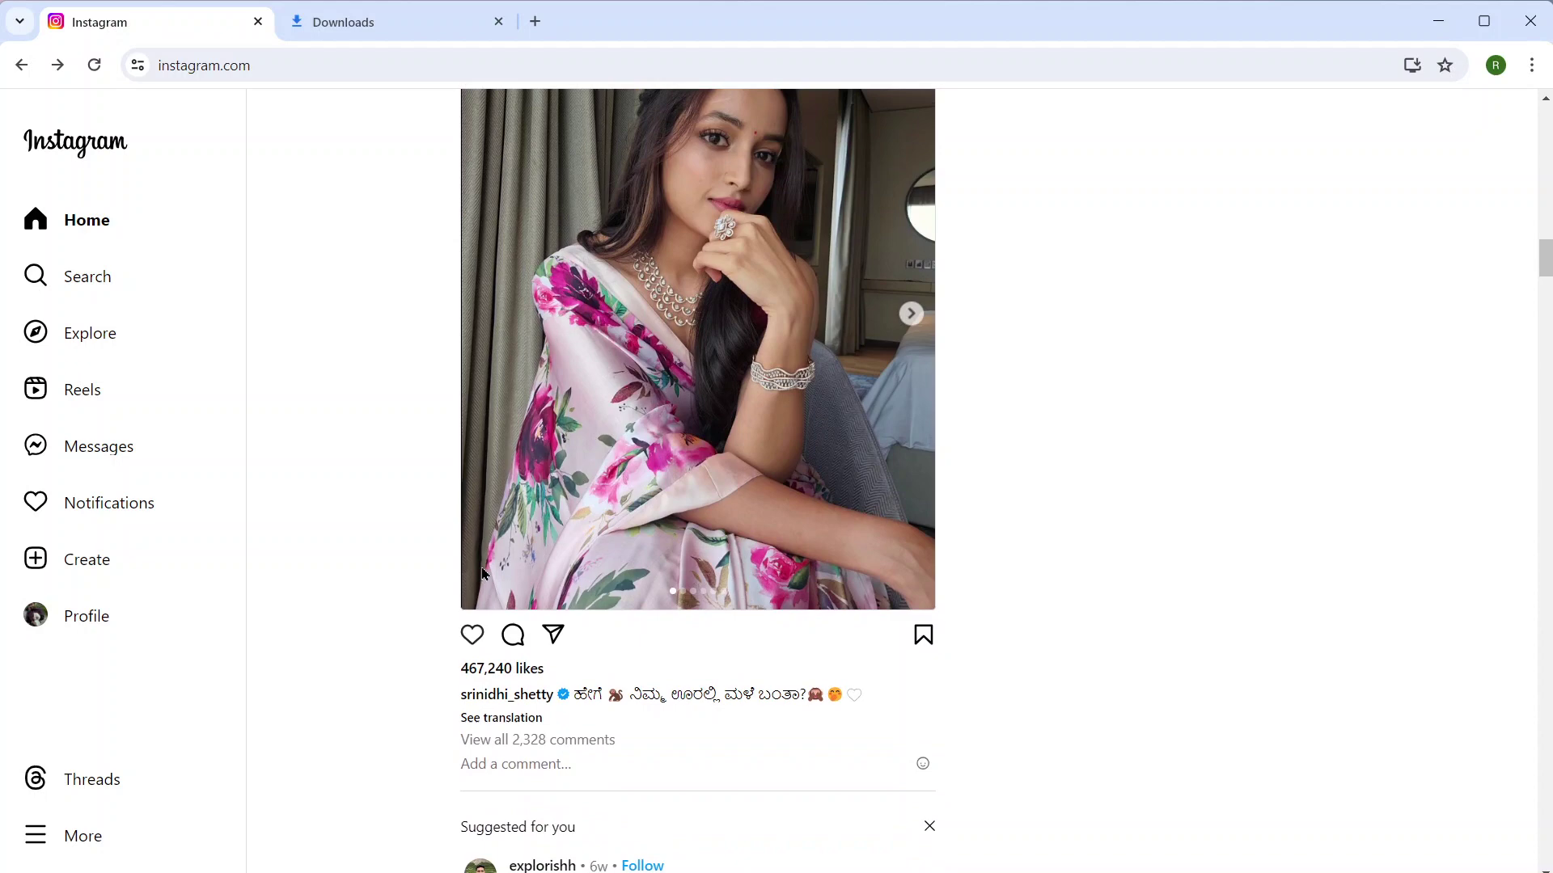
scroll(482, 570, up, 1)
scroll(482, 571, up, 2)
scroll(482, 570, up, 1)
scroll(482, 571, down, 1)
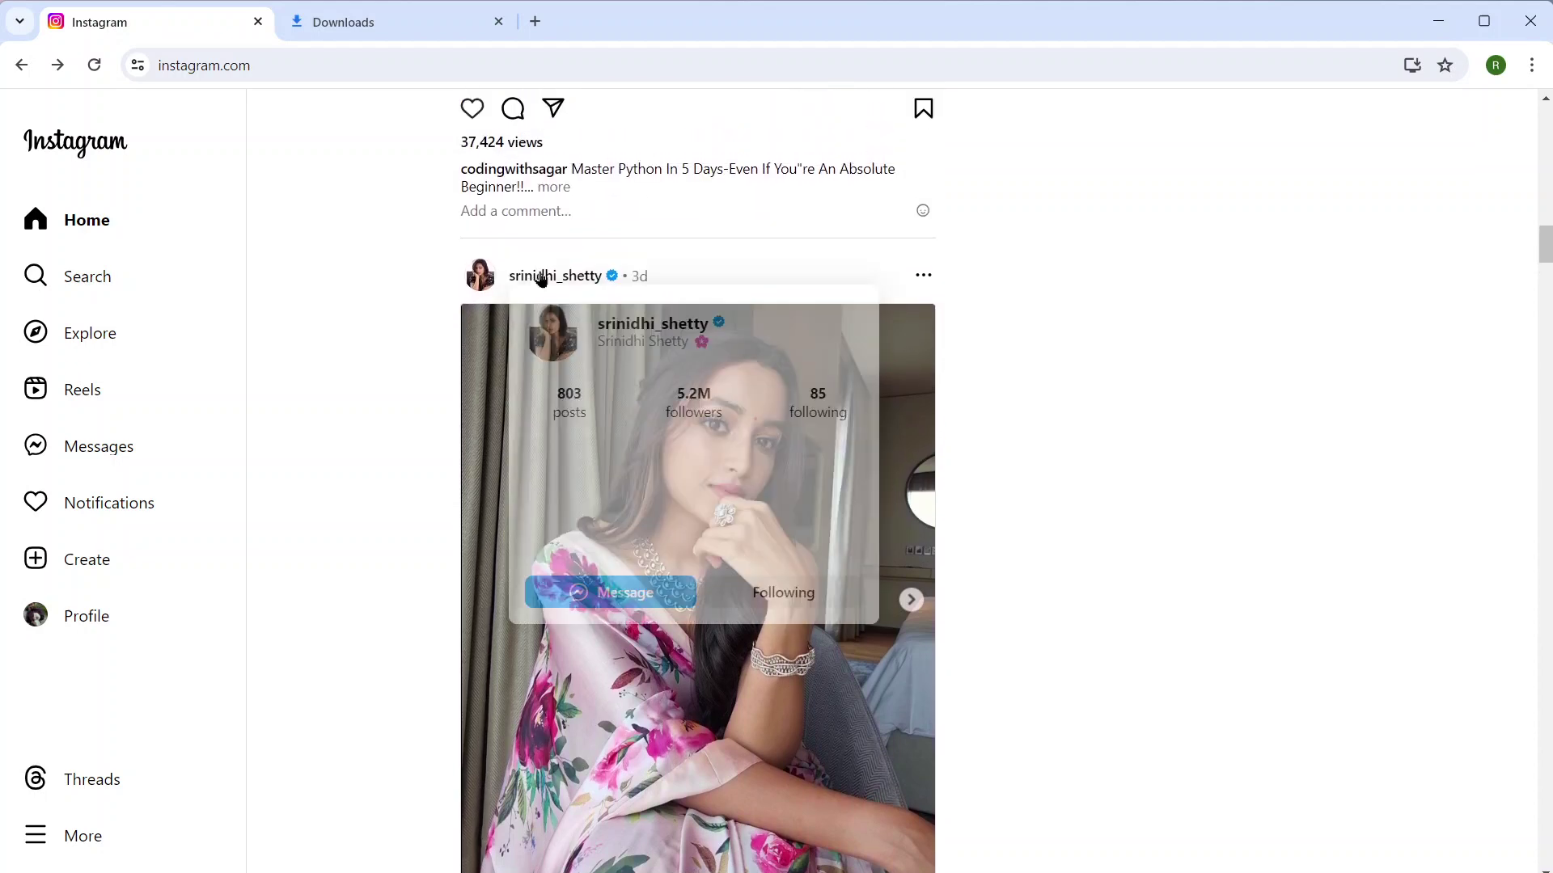
Step: Go to the poster's profile and open the floral-saree photo post
click(542, 277)
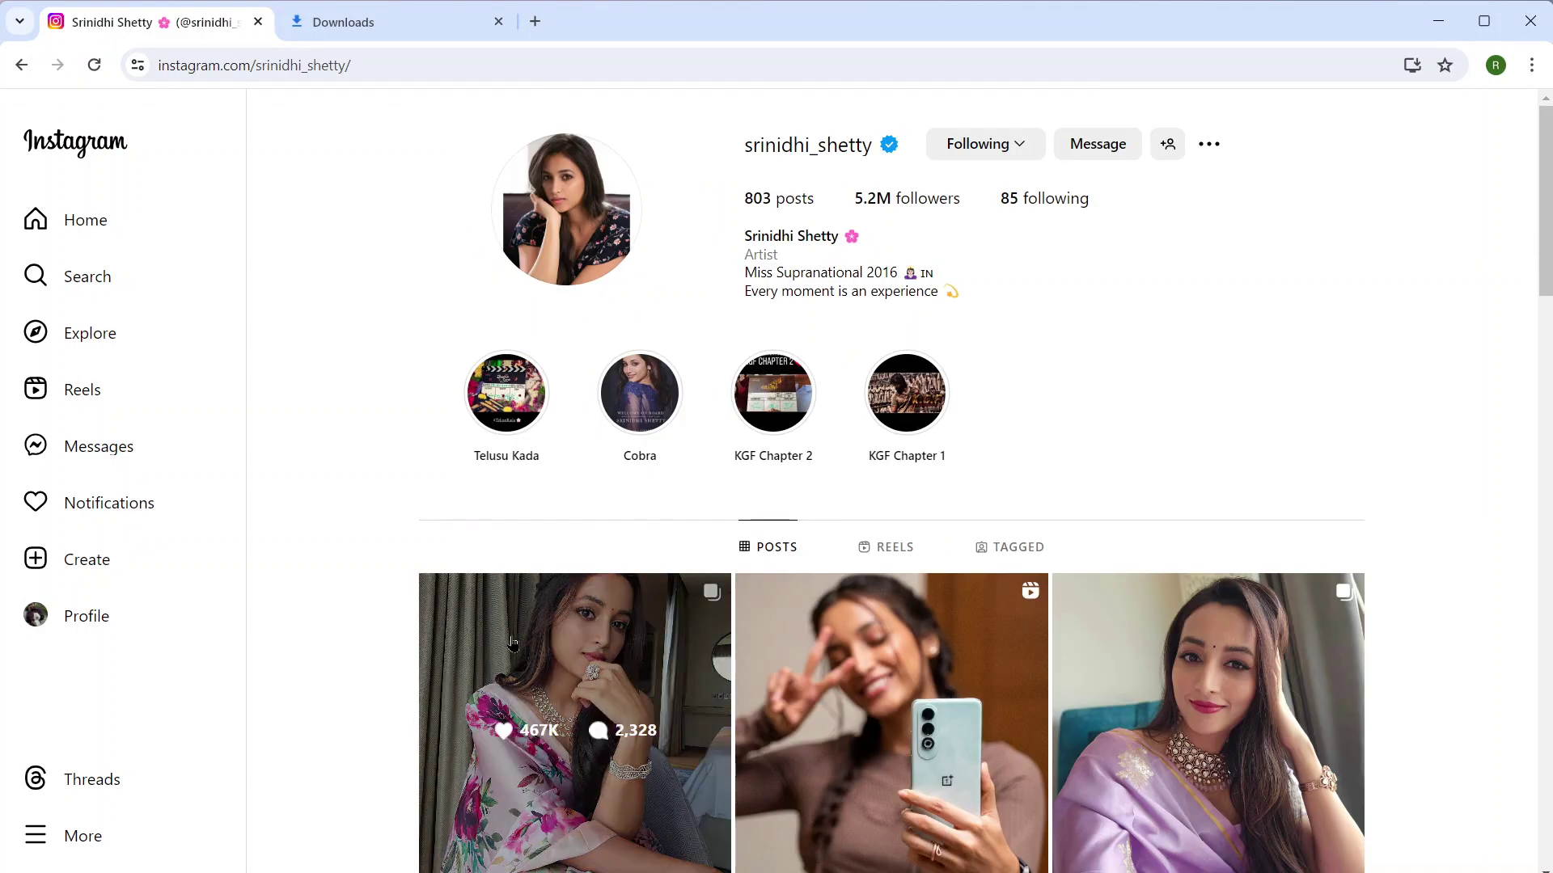
click(472, 634)
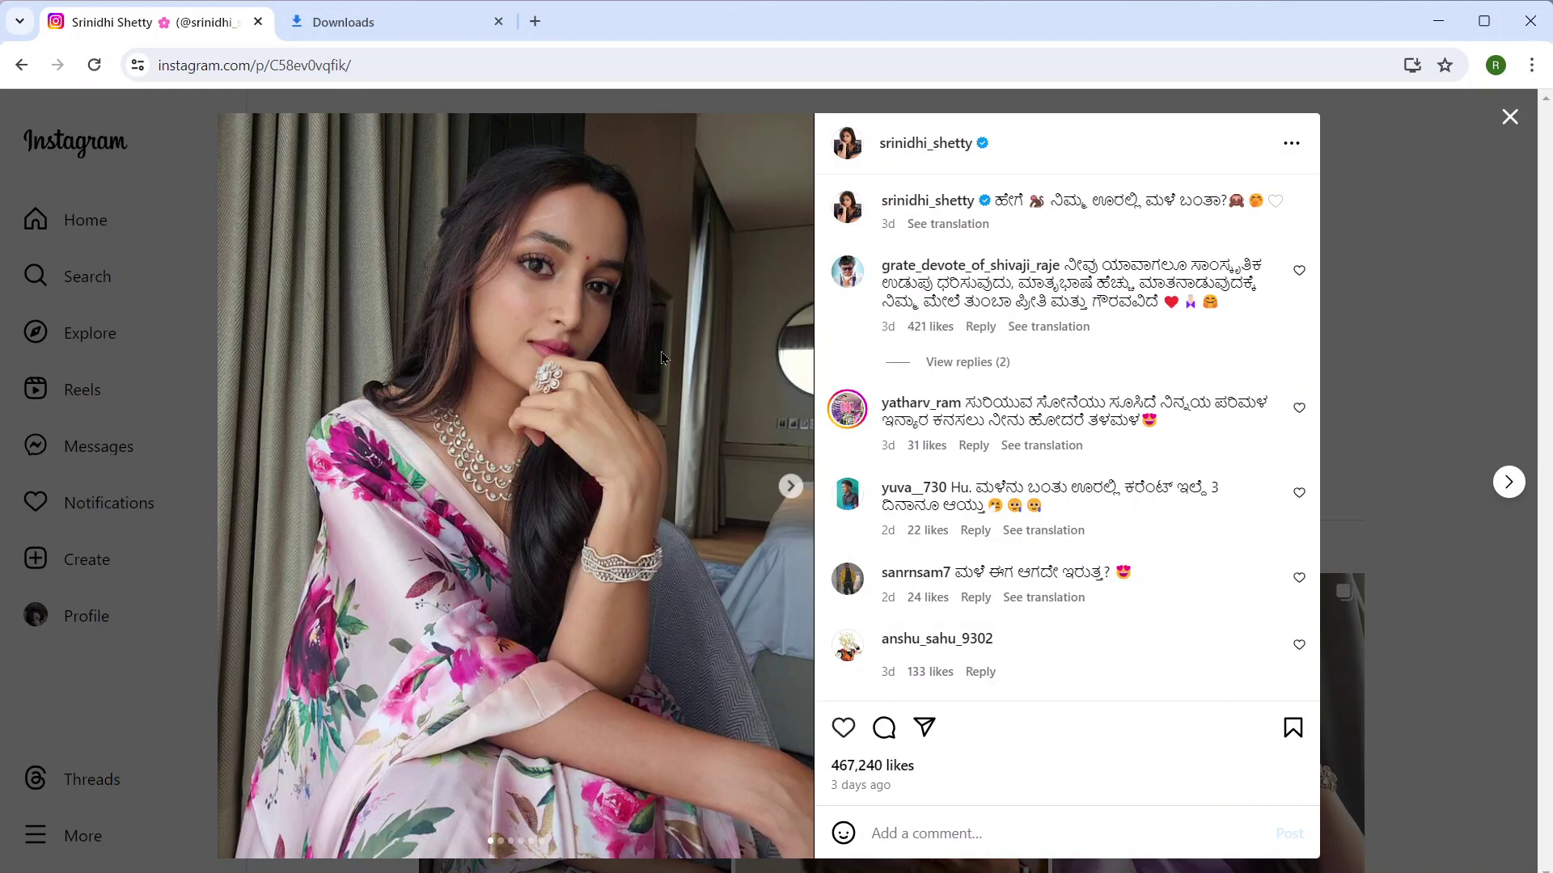
Step: Inspect the post photo in DevTools and expand div._aagv to reveal its img element
right_click(661, 351)
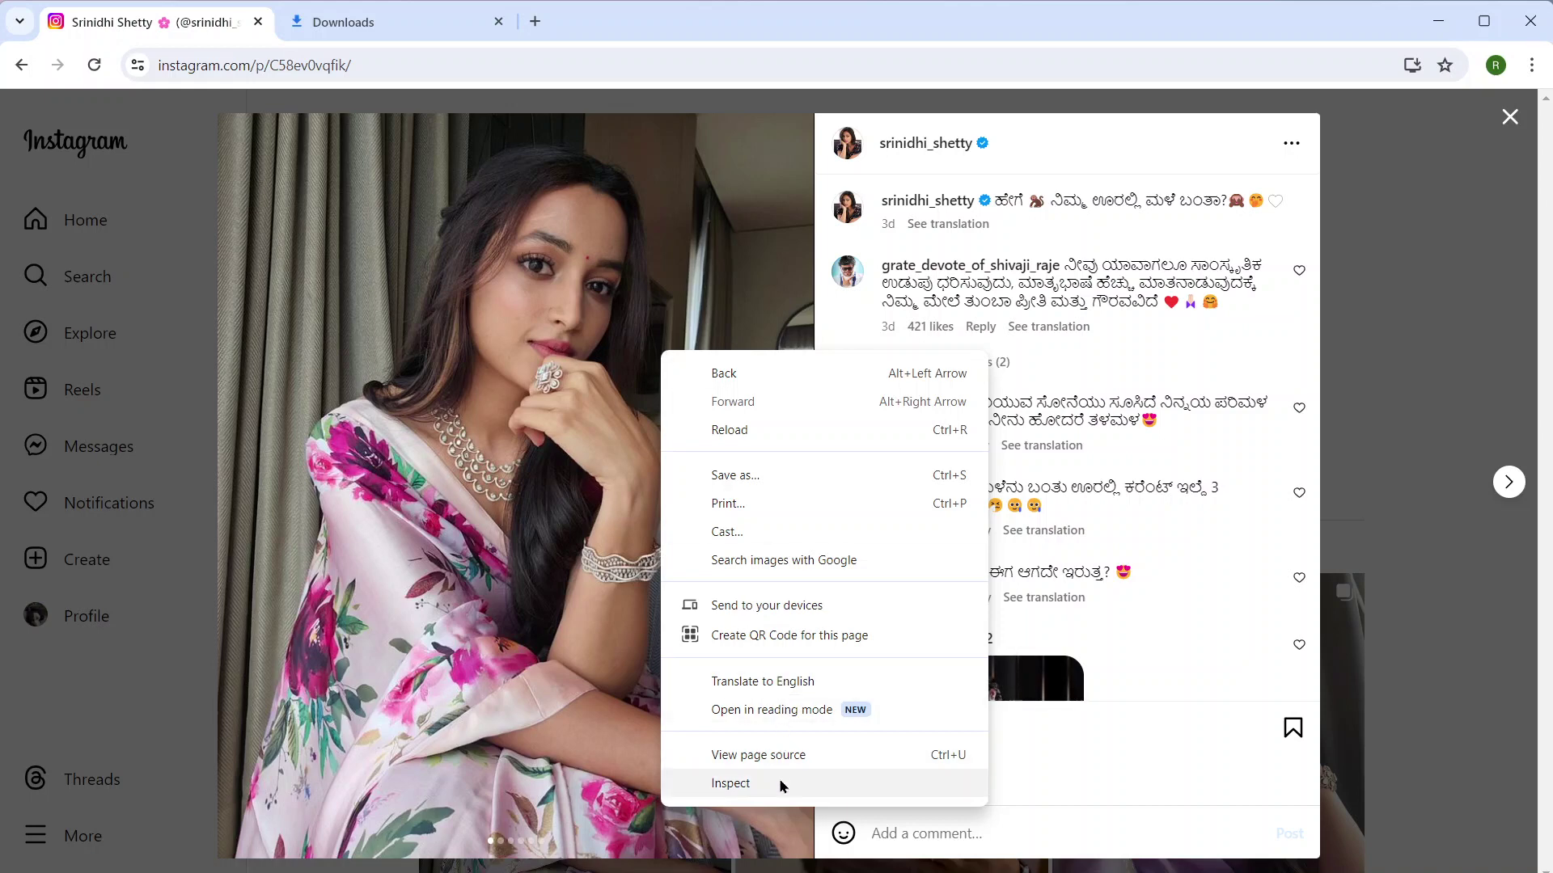
click(779, 778)
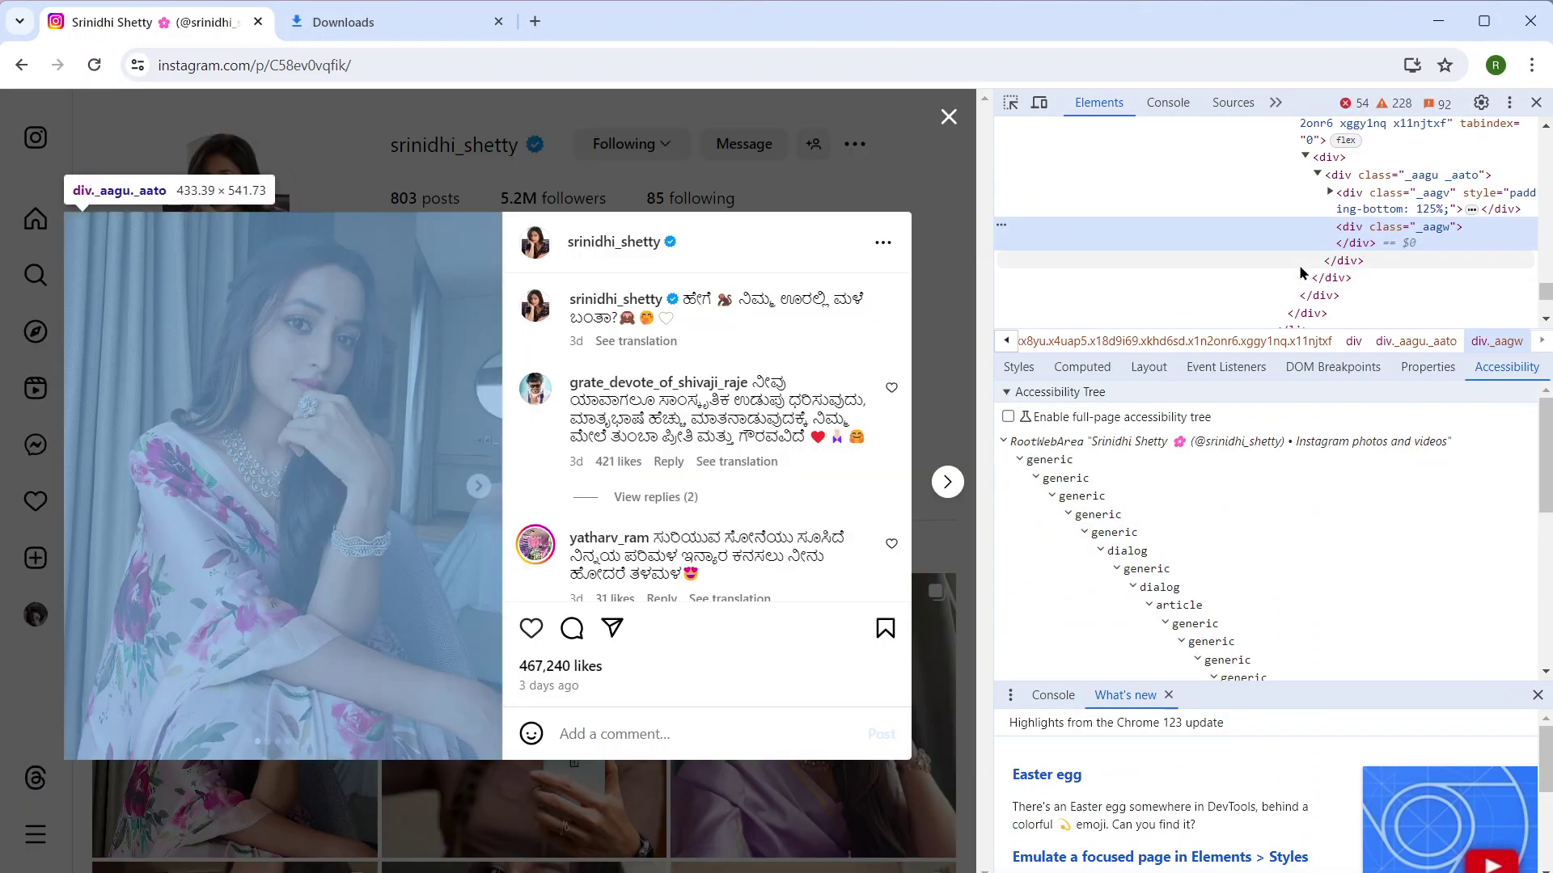
click(1329, 194)
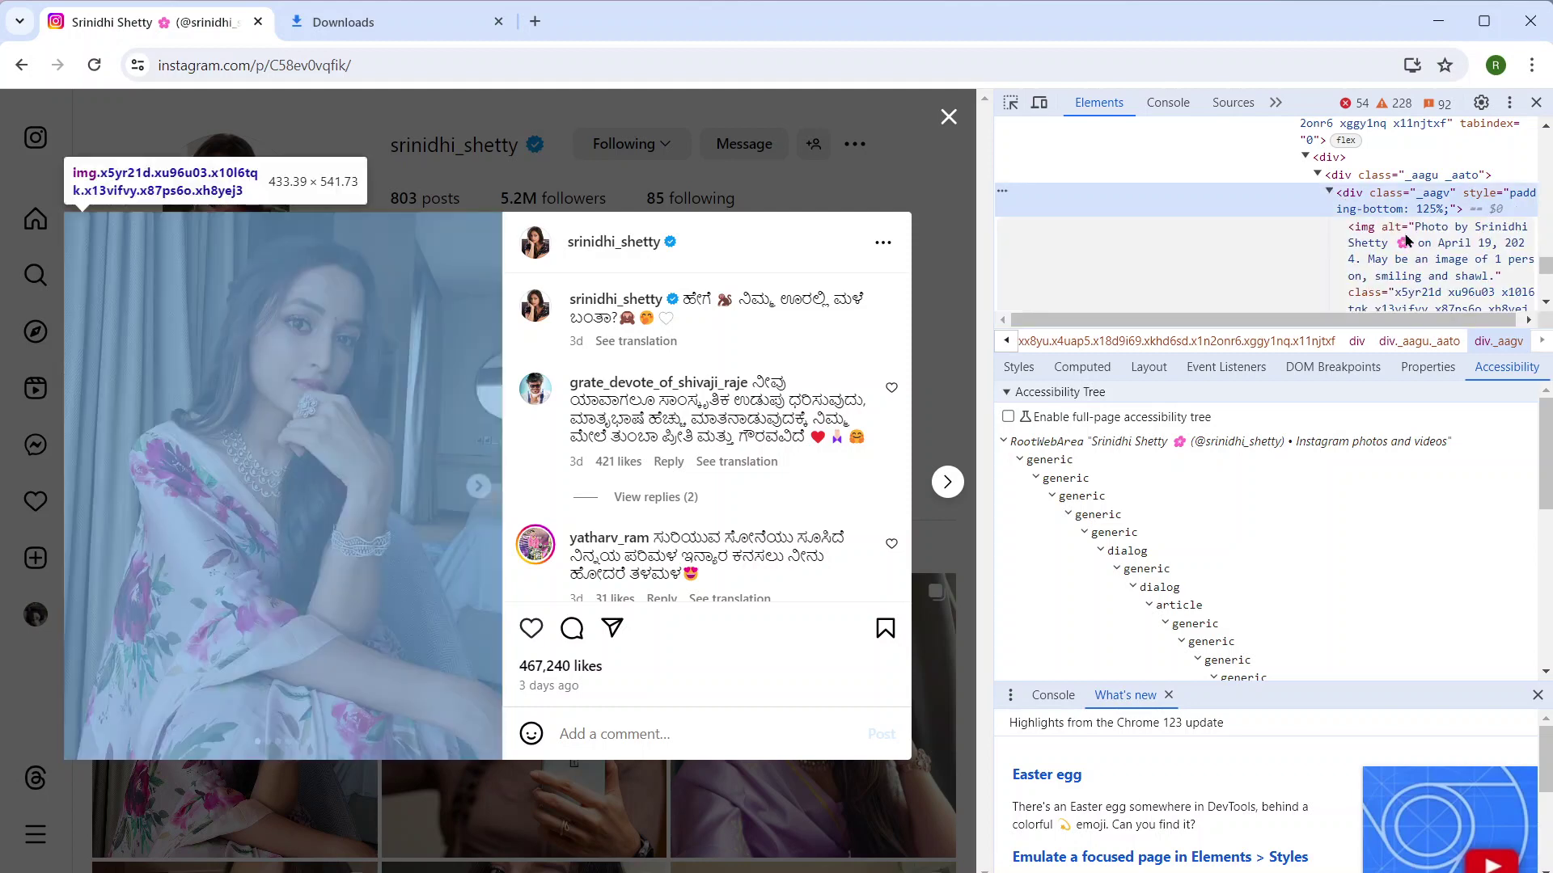
scroll(1405, 242, down, 1)
scroll(1406, 242, down, 1)
scroll(1405, 241, down, 1)
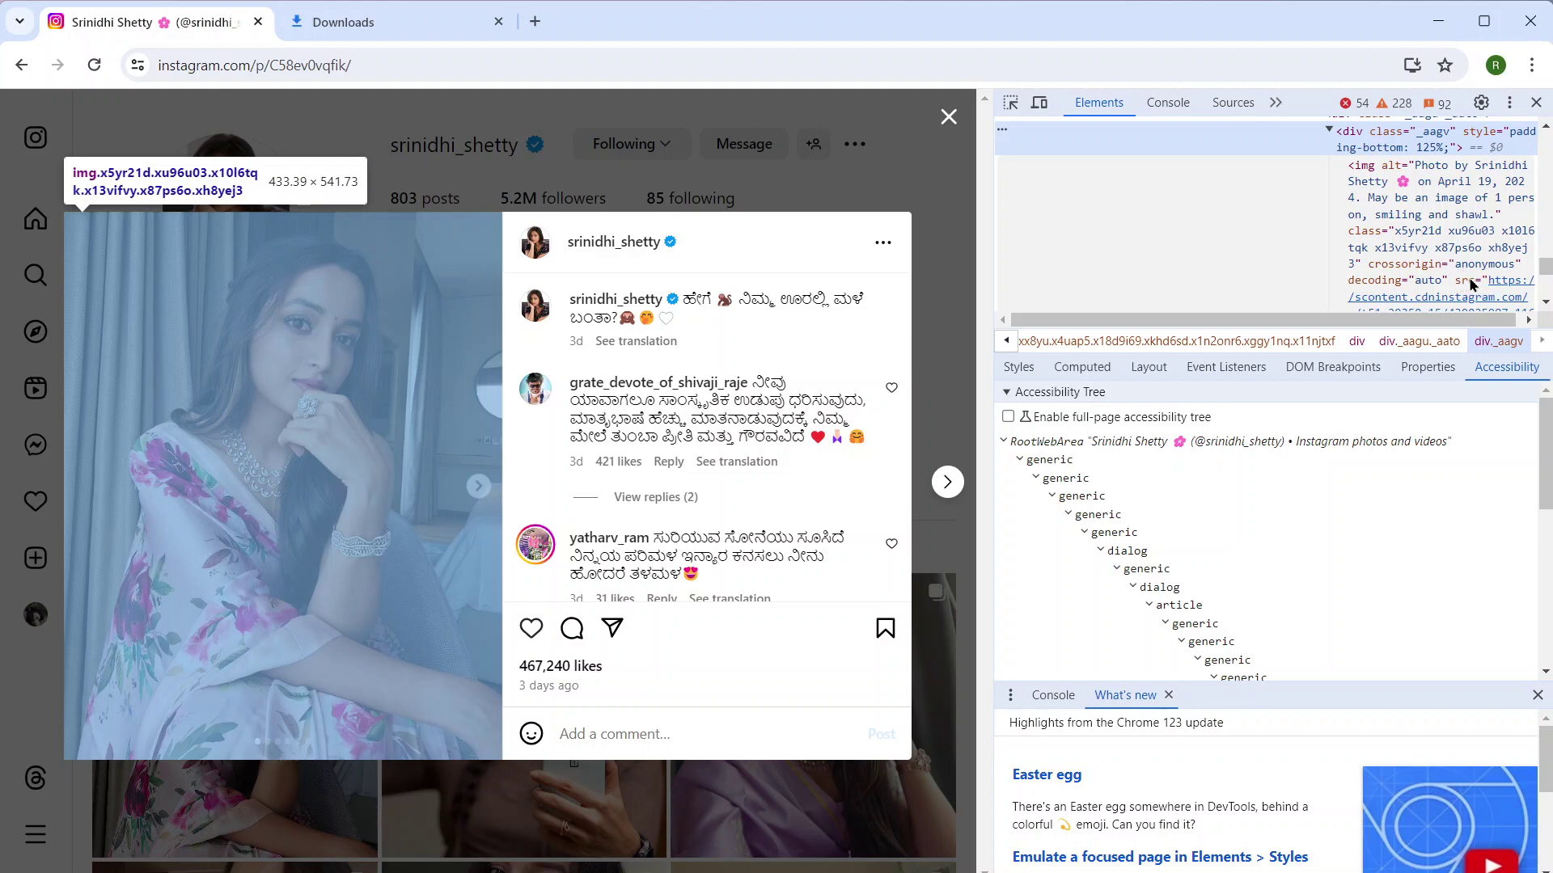
mouse_move(1440, 274)
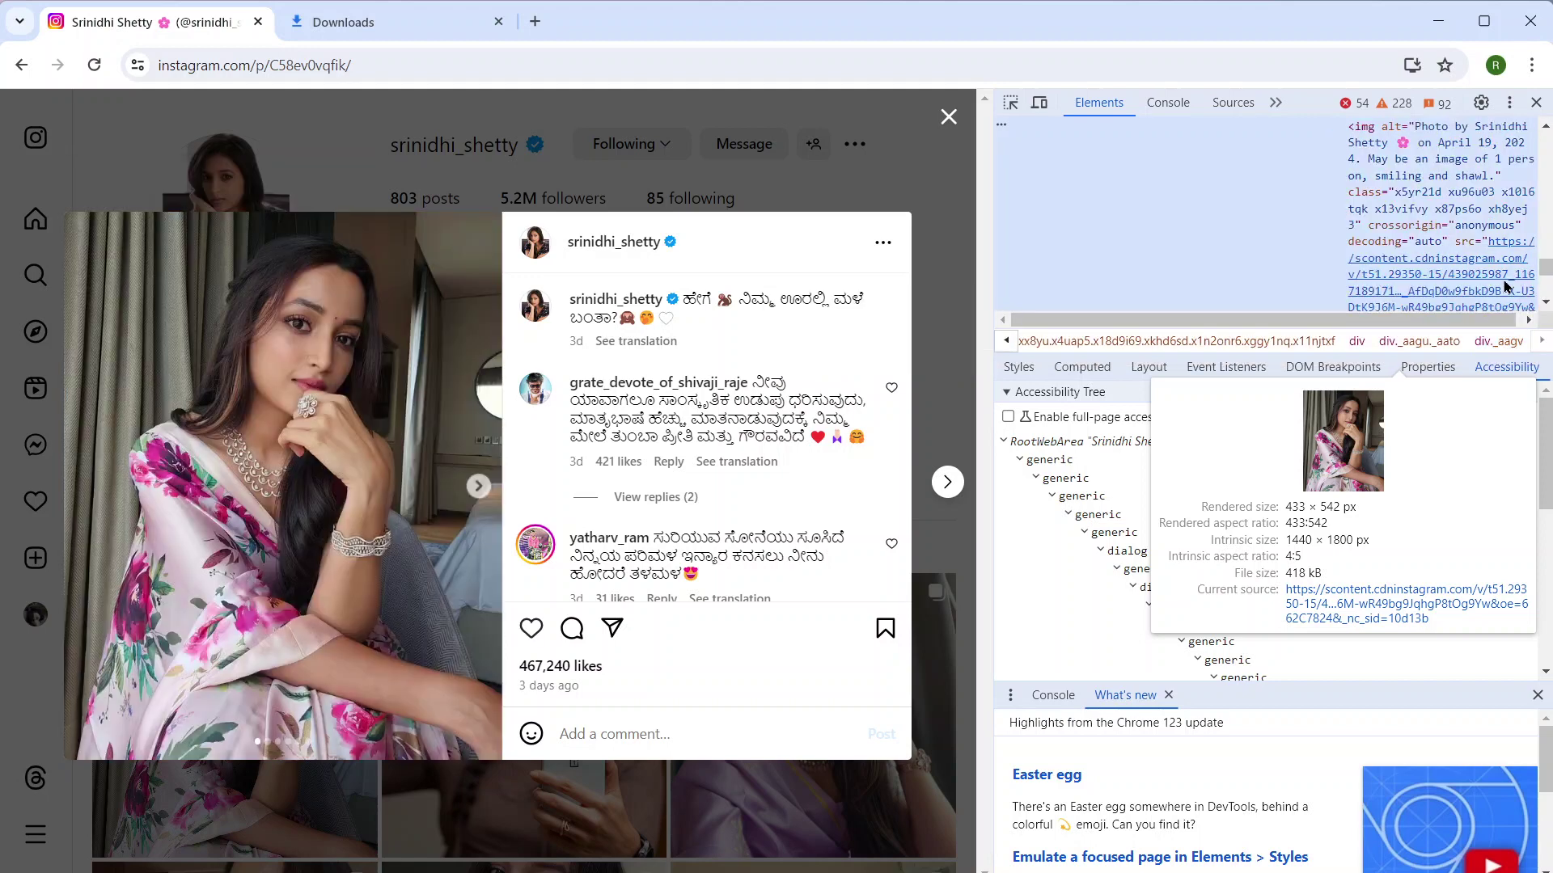
Step: Open the photo's img source link in a new tab and zoom it to full size
right_click(1507, 285)
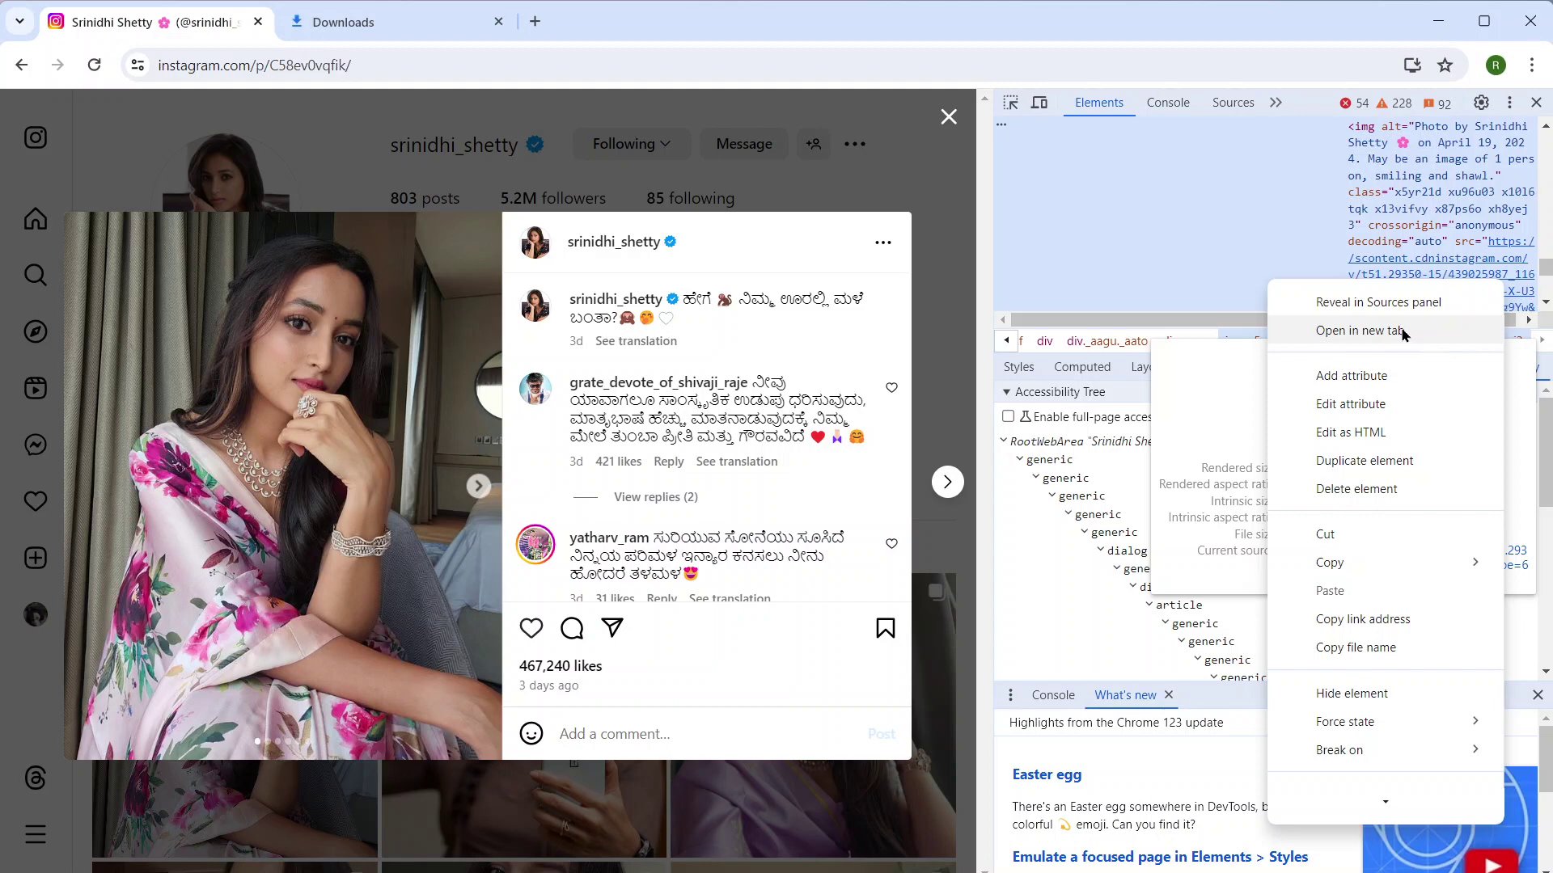
click(1403, 337)
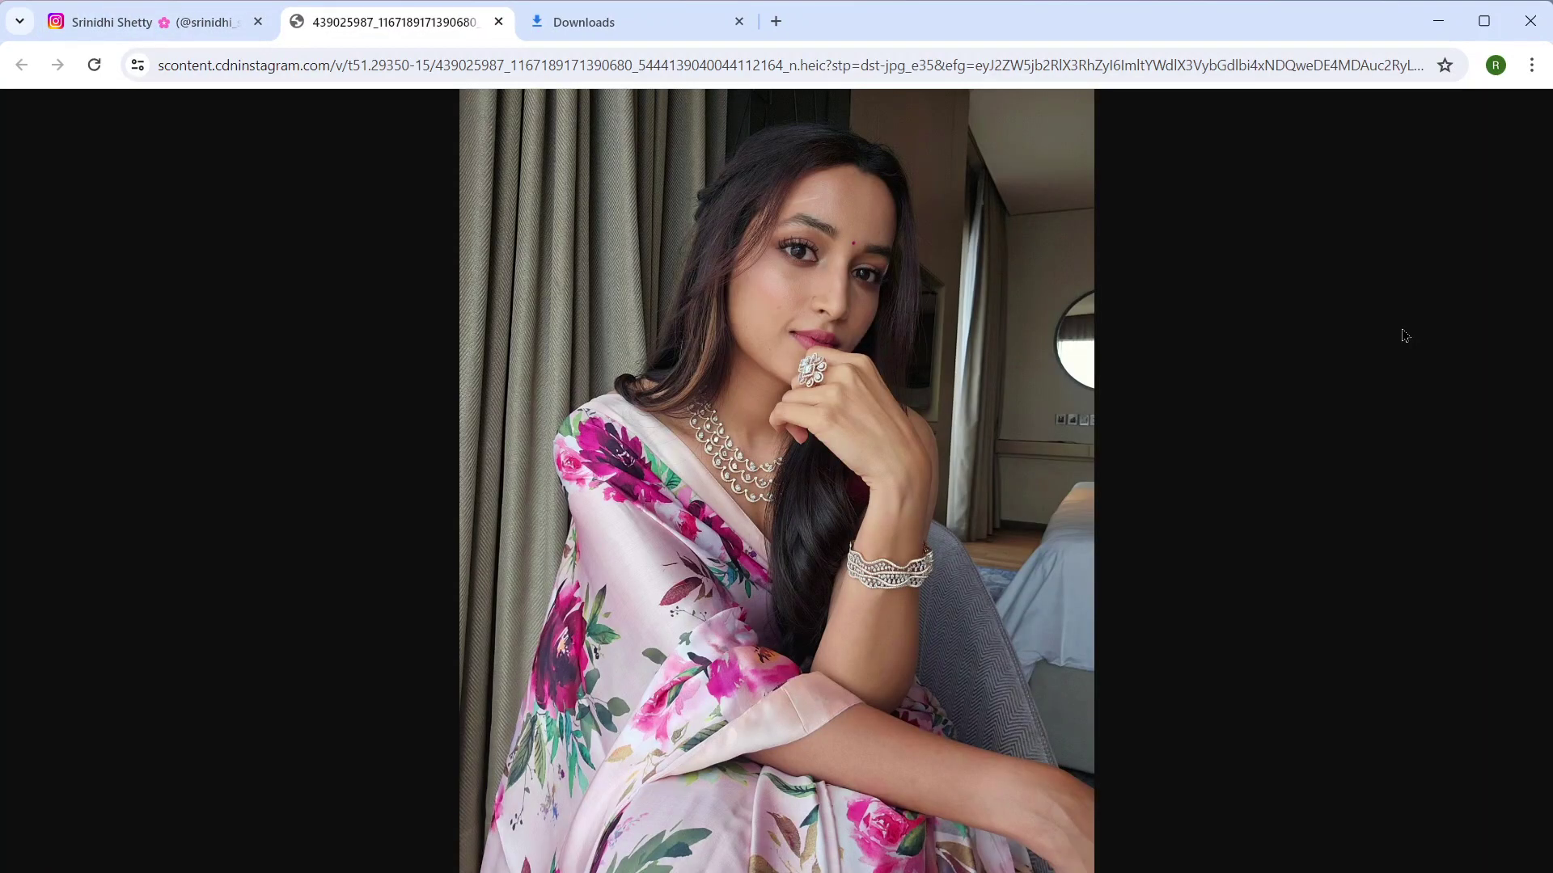
click(943, 378)
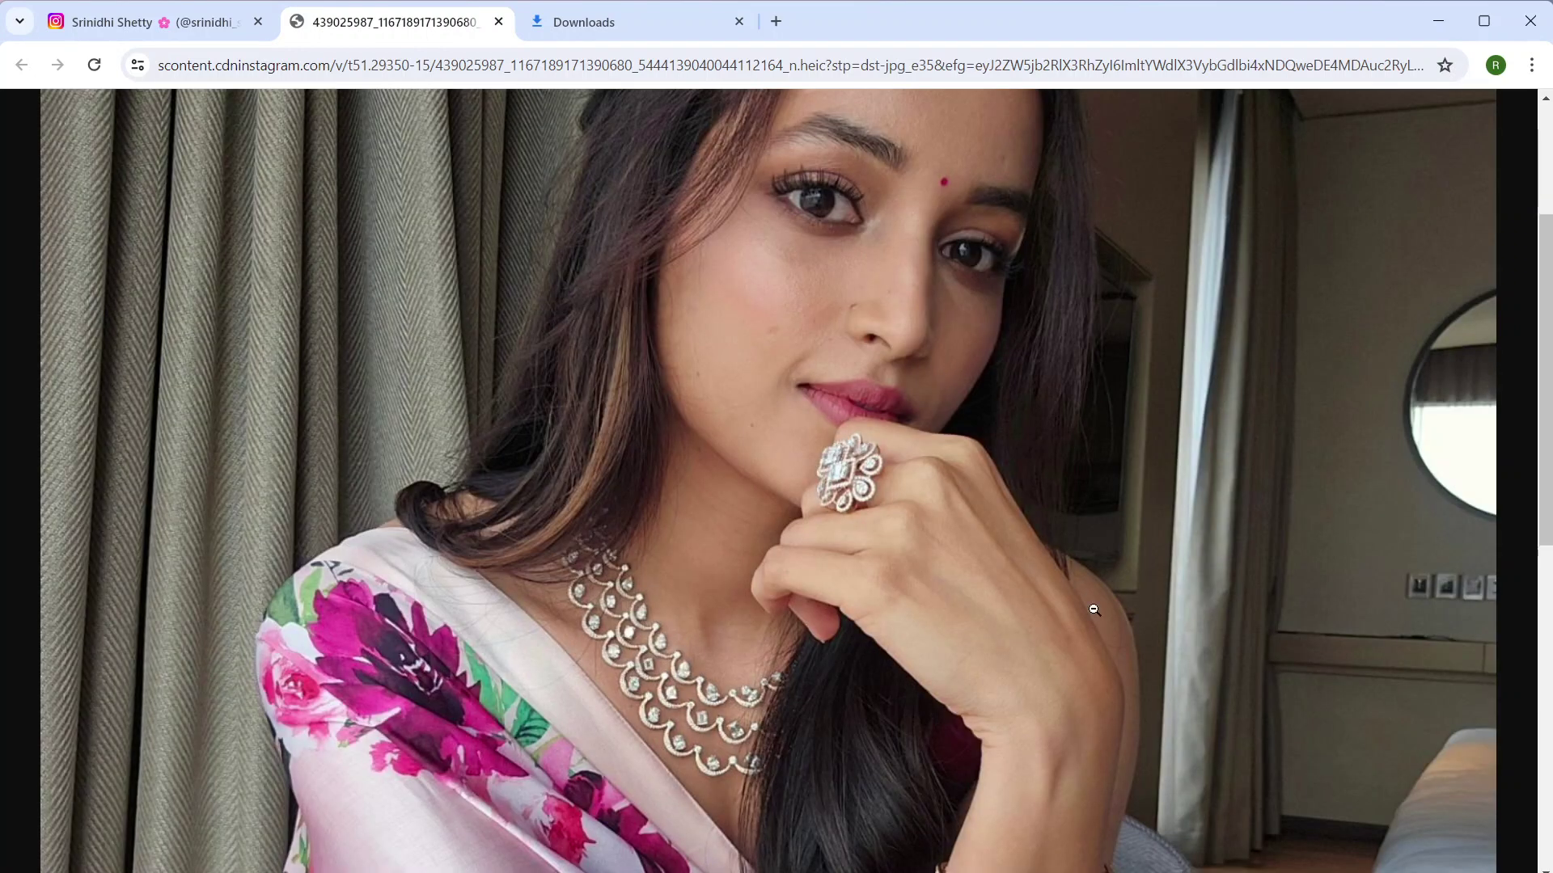
Step: Save the full-size photo as a JPEG into the Downloads folder
right_click(1166, 350)
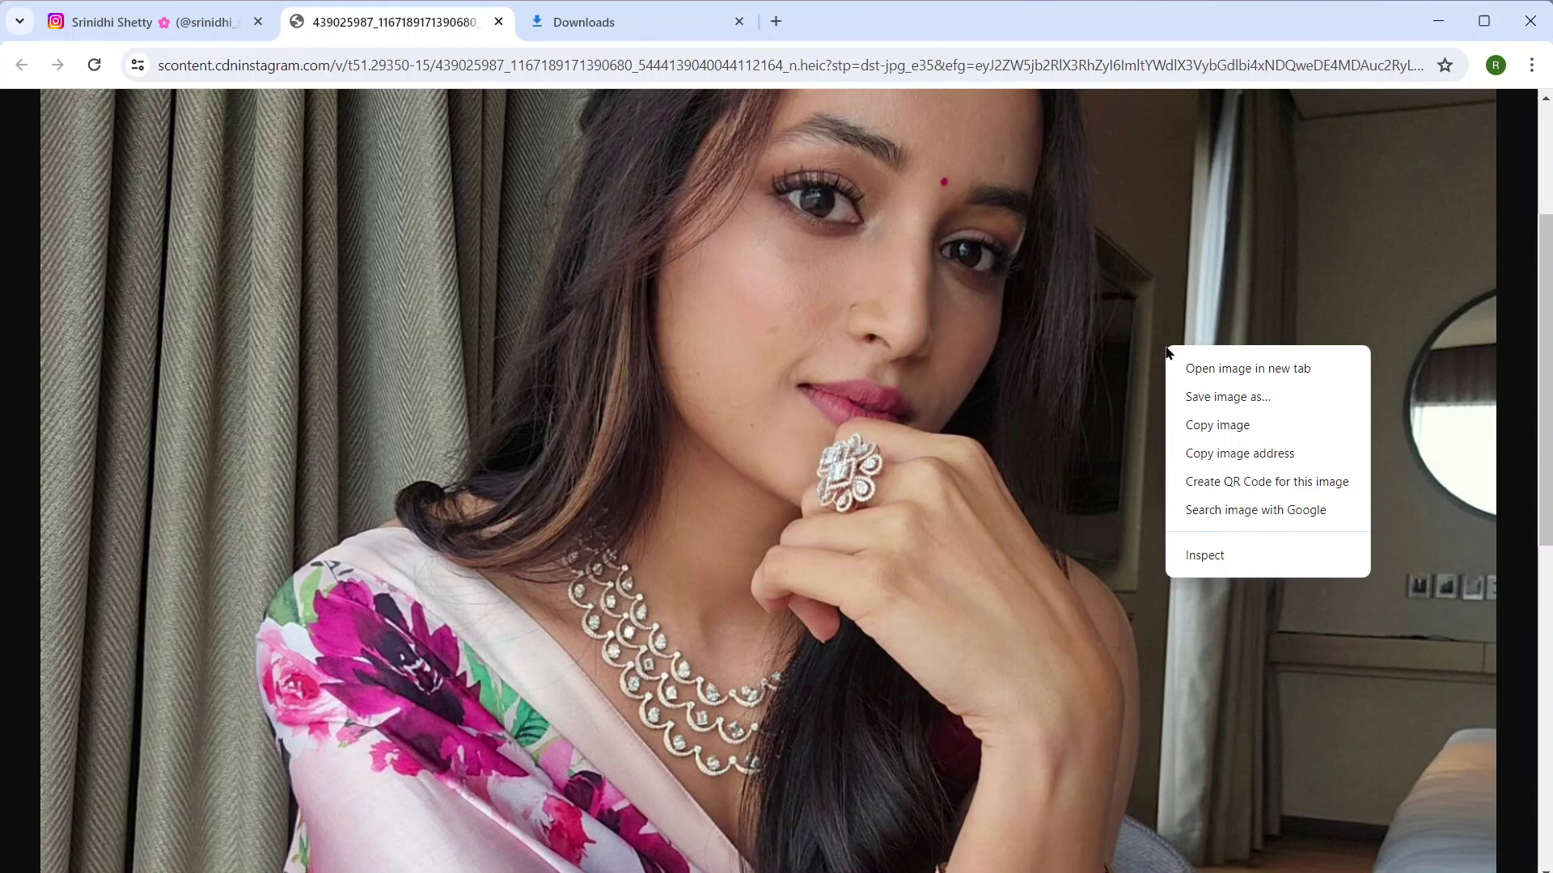
click(1255, 401)
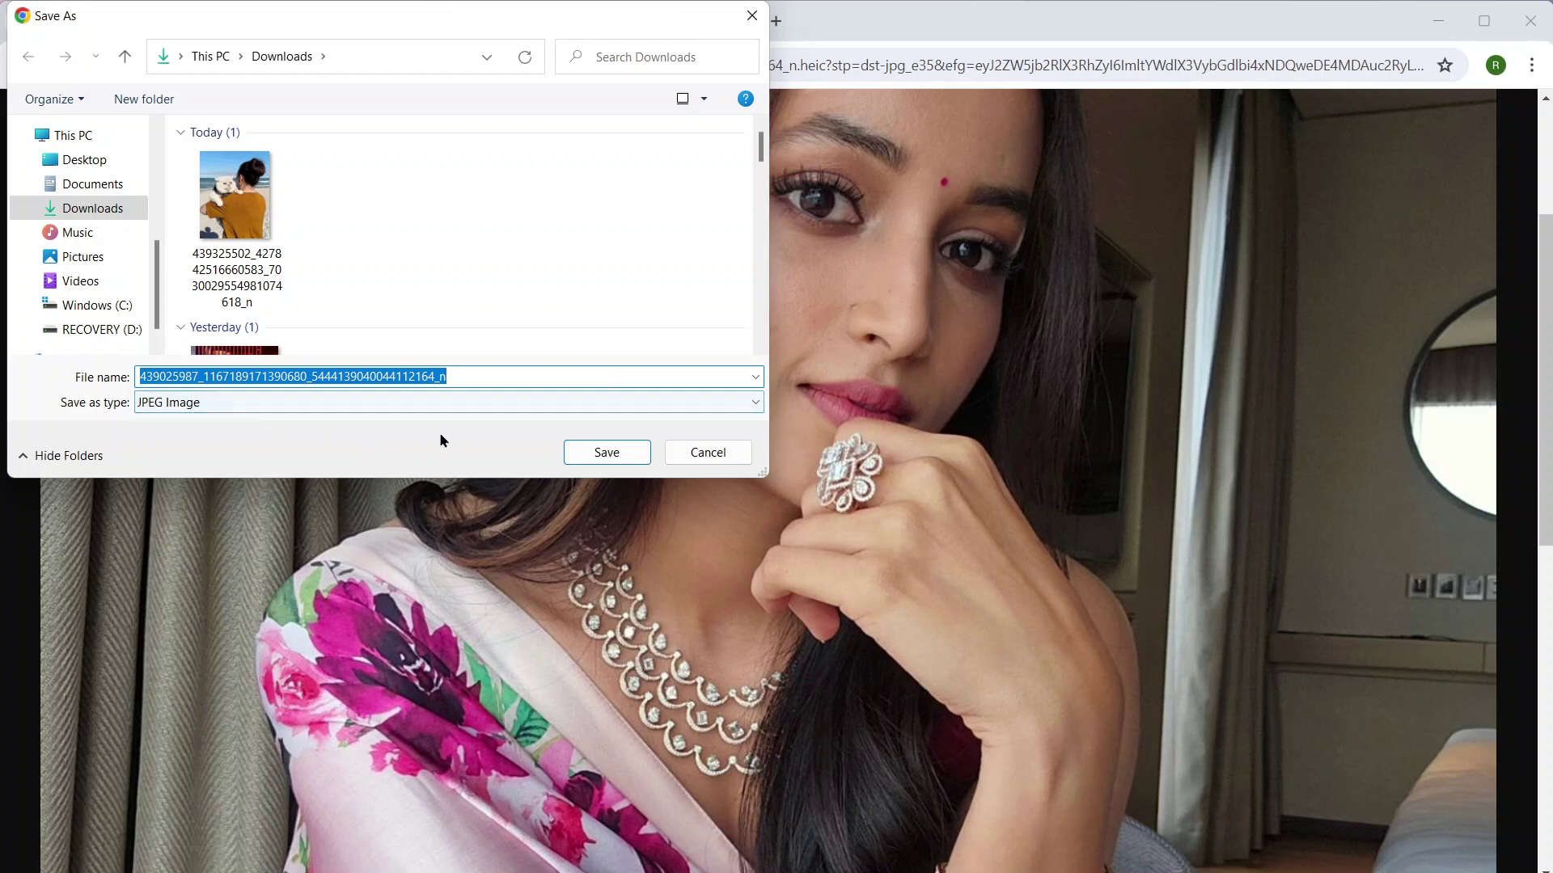
click(608, 453)
click(606, 453)
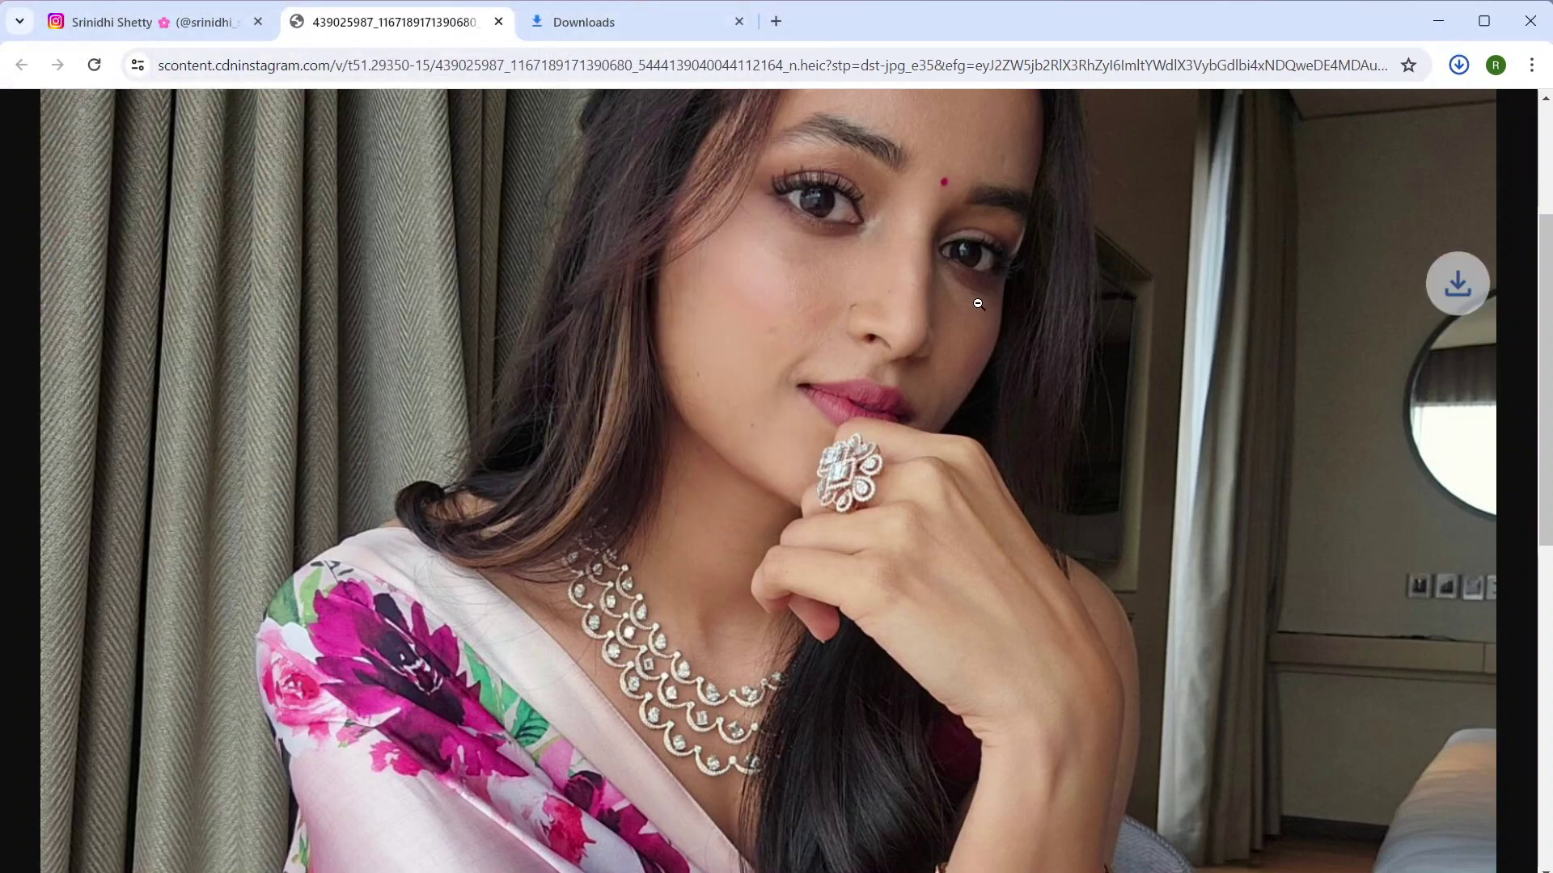
Step: Reveal the downloaded photo in its folder from Chrome's downloads page
click(1458, 65)
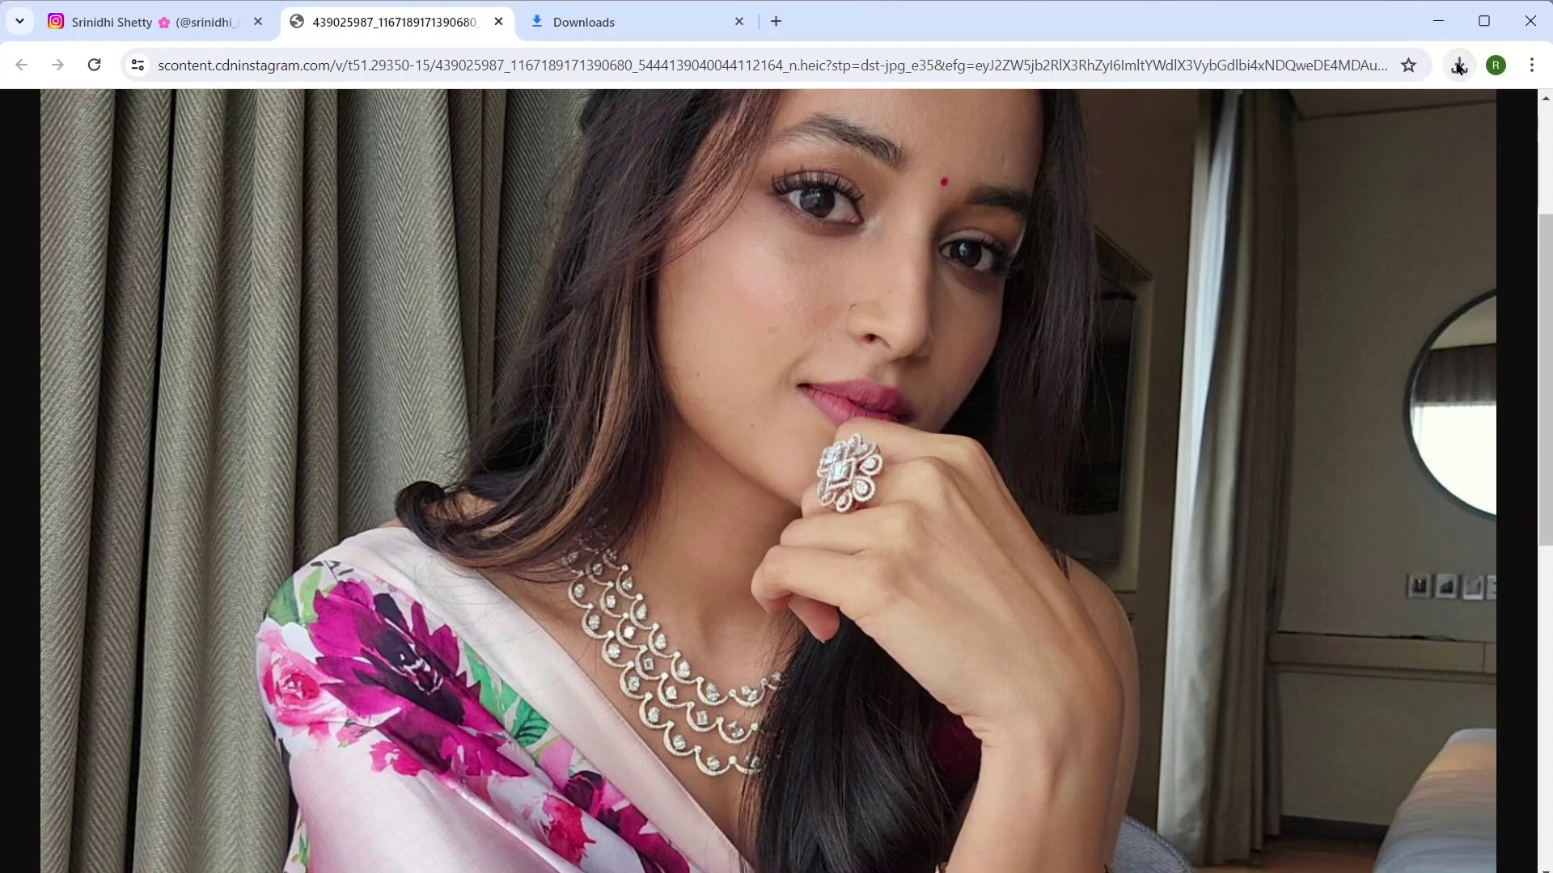
click(649, 22)
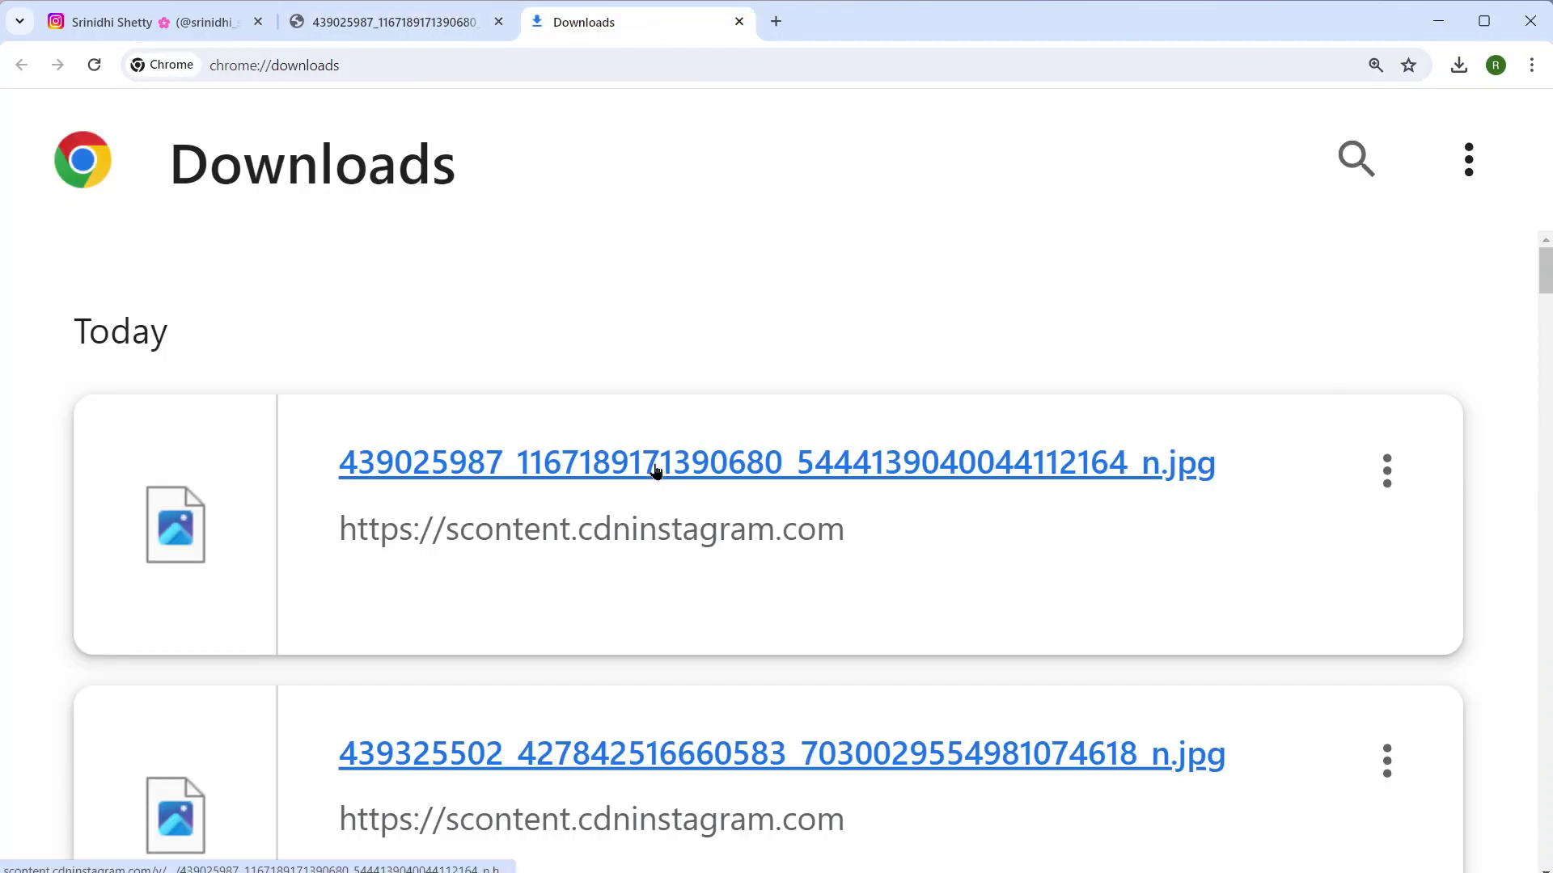
click(1386, 473)
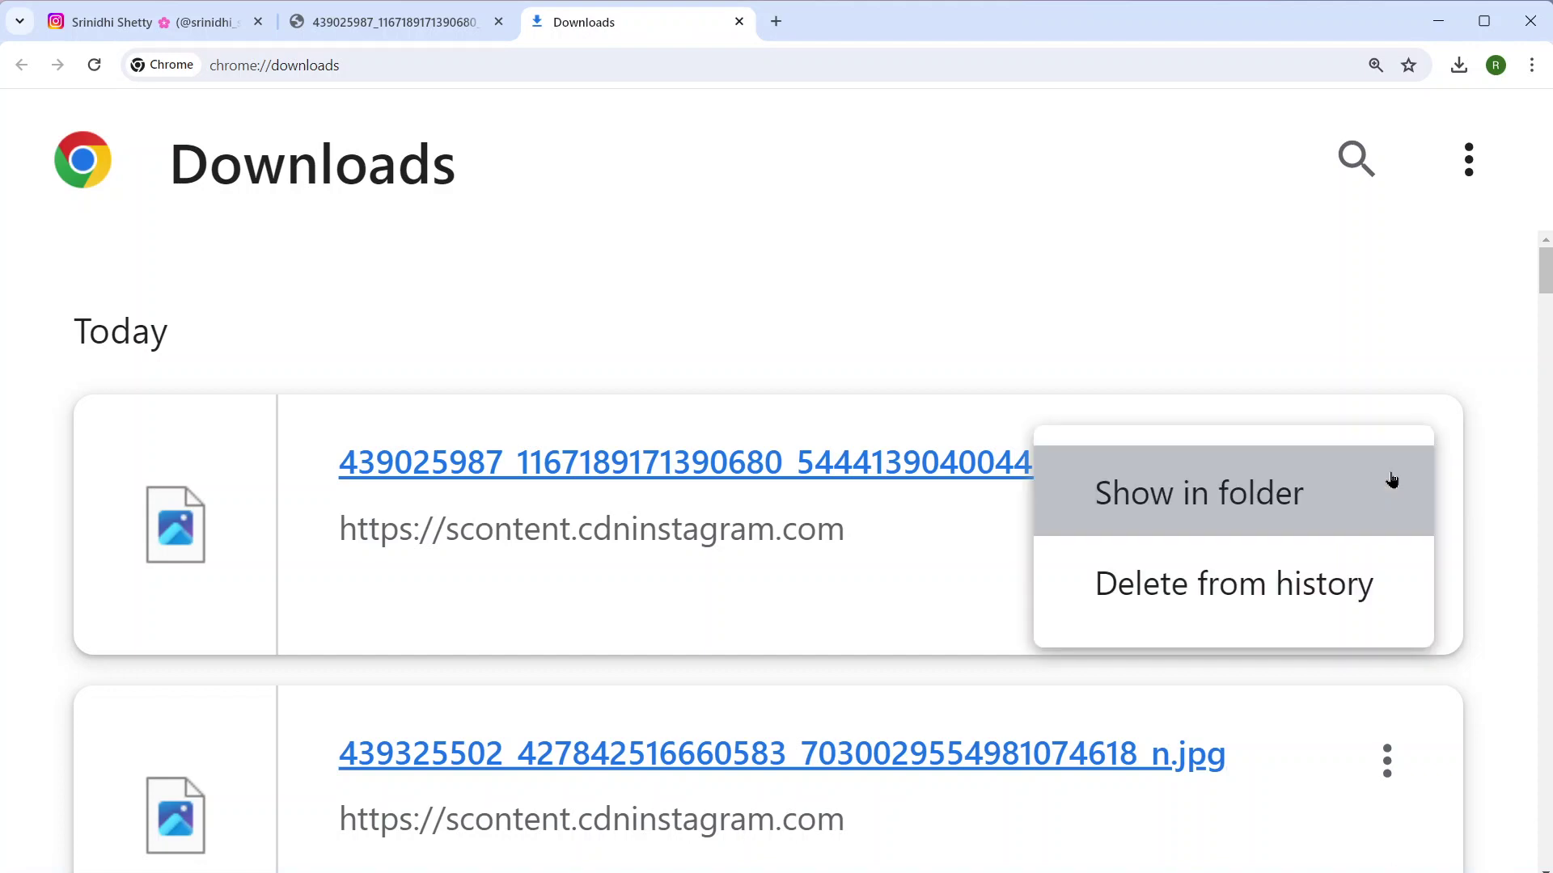
click(1180, 495)
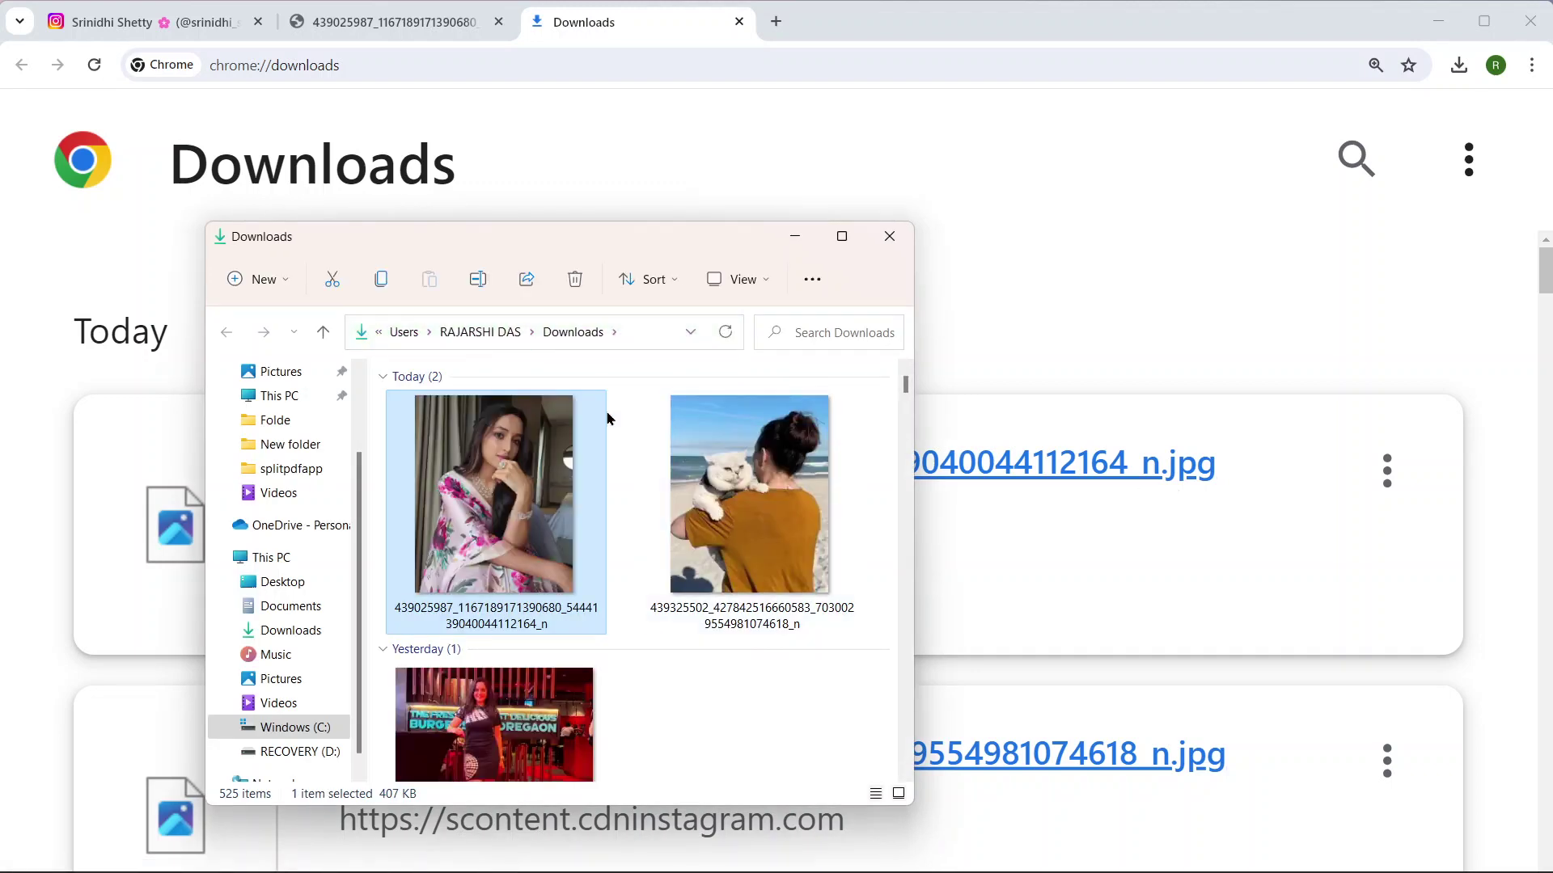
mouse_move(496, 509)
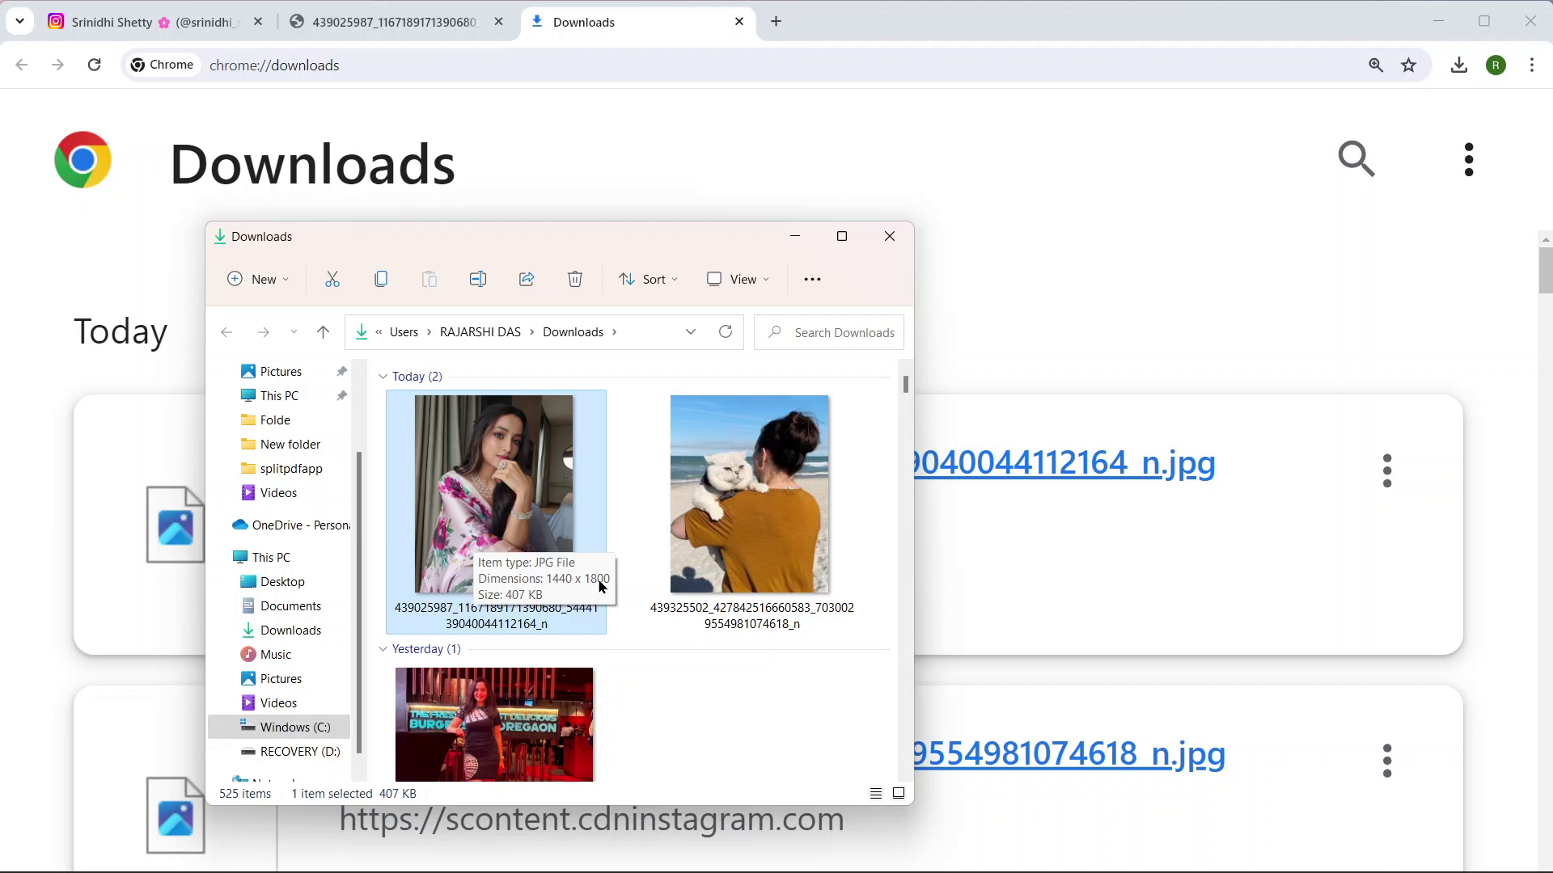
Step: View the downloaded floral-saree JPG from Downloads in the photo viewer
double_click(538, 490)
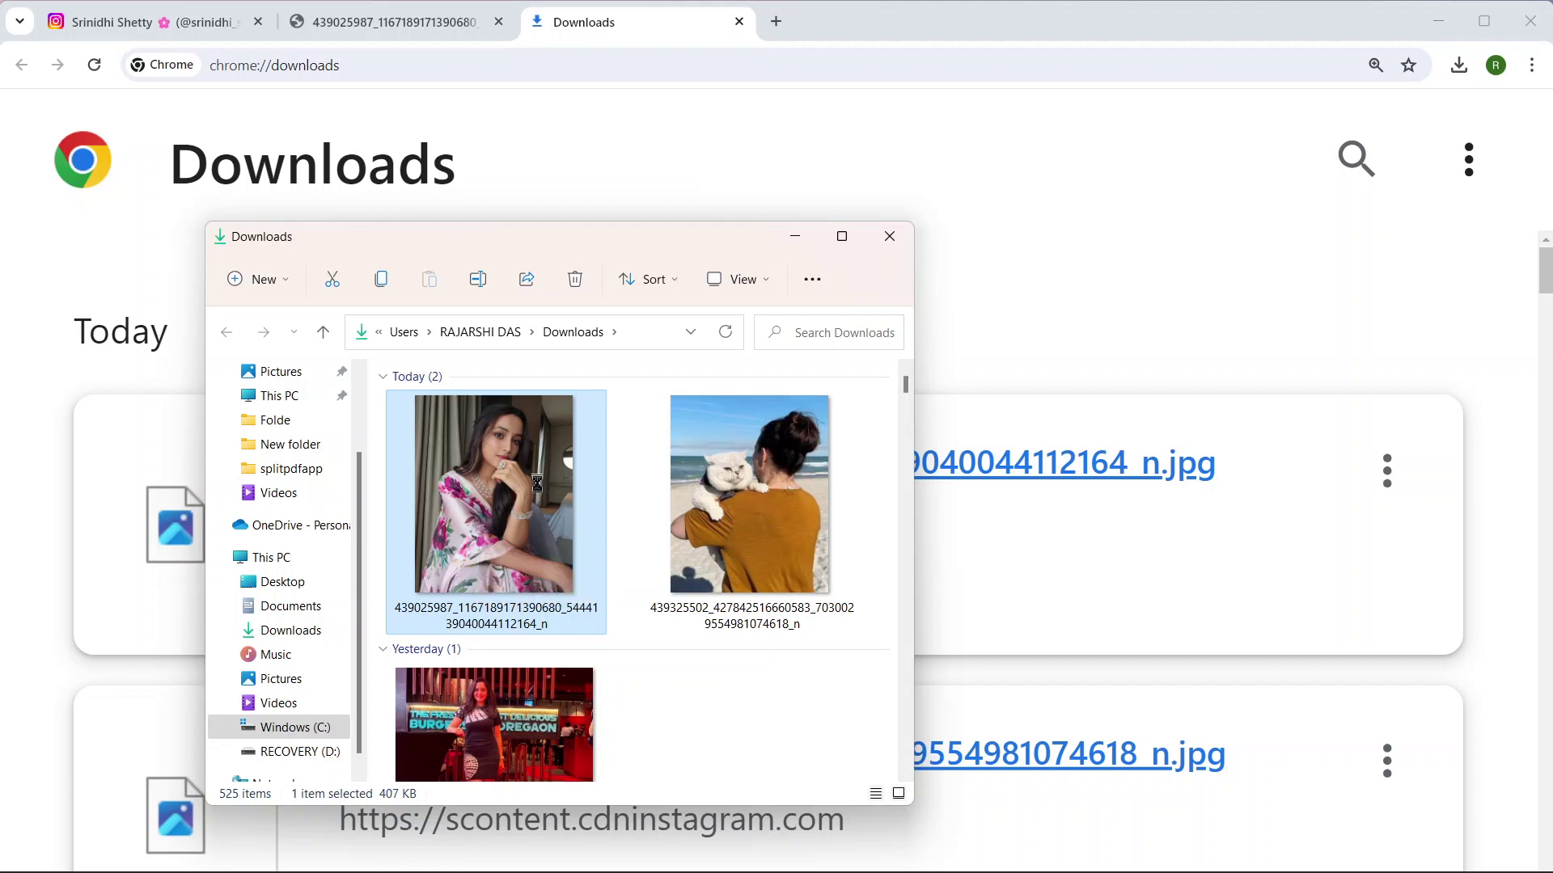